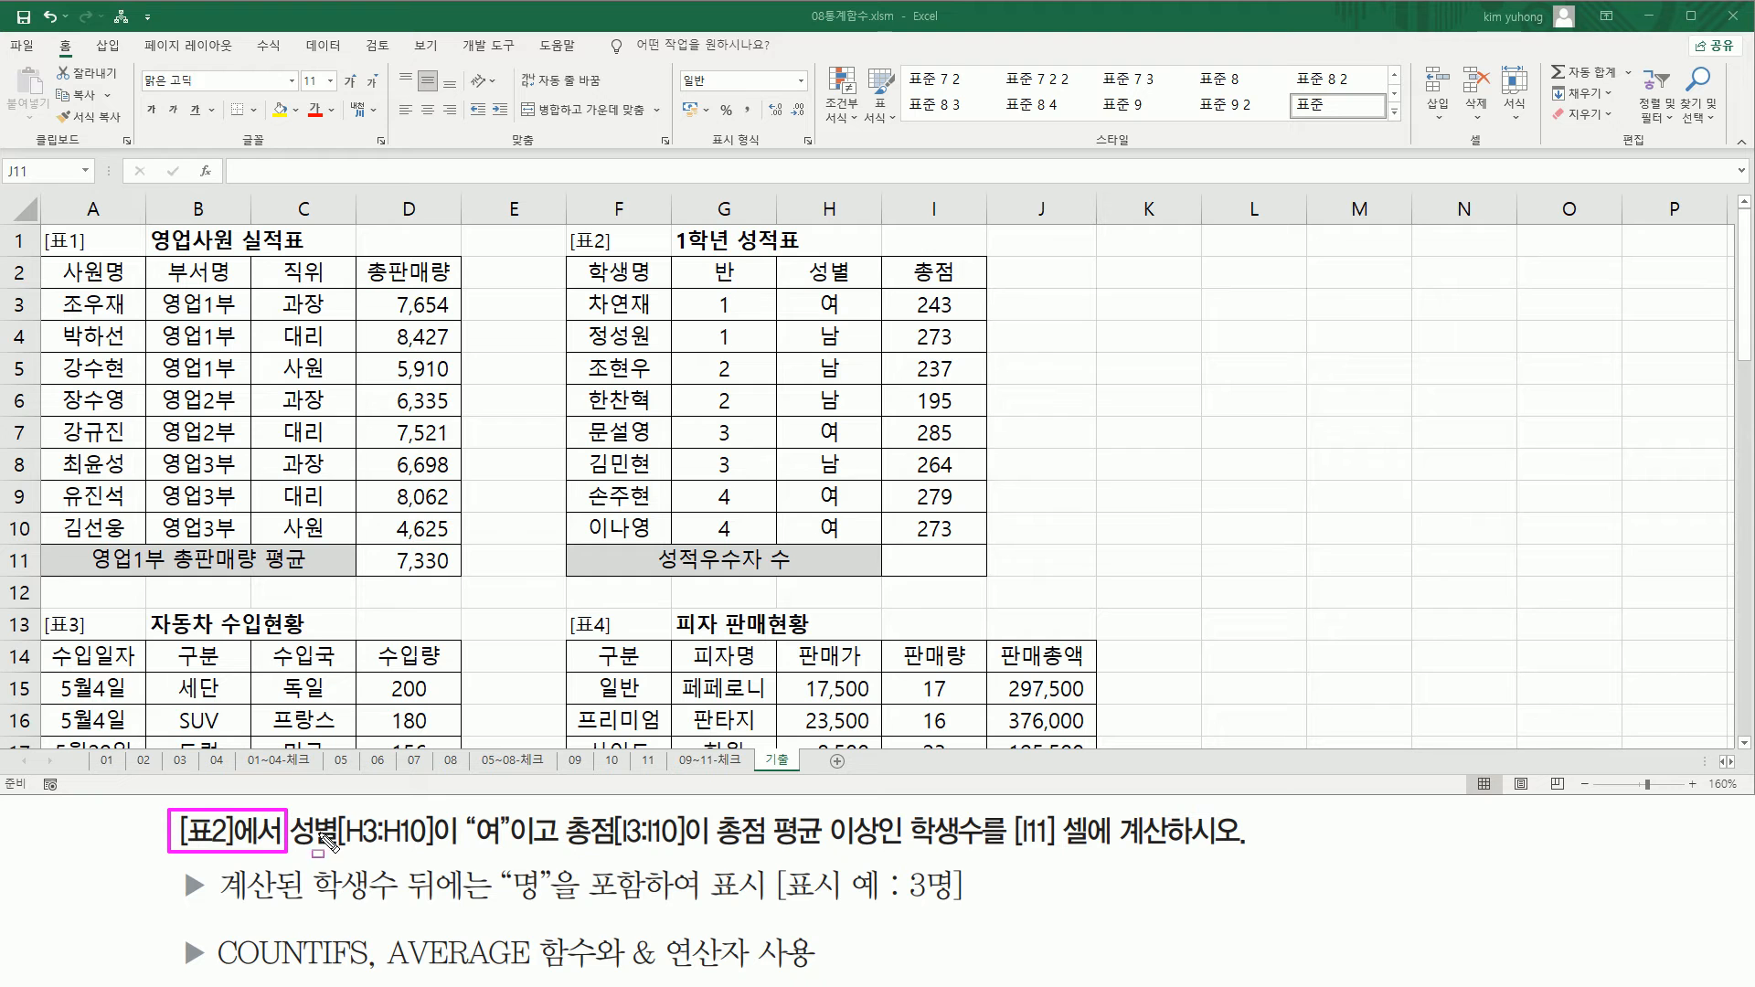
Examine the task text against table 2's gender column, total score column and result cell I11
mouse_move(564, 220)
left_mouse_down()
mouse_move(895, 543)
mouse_move(1004, 588)
left_mouse_up()
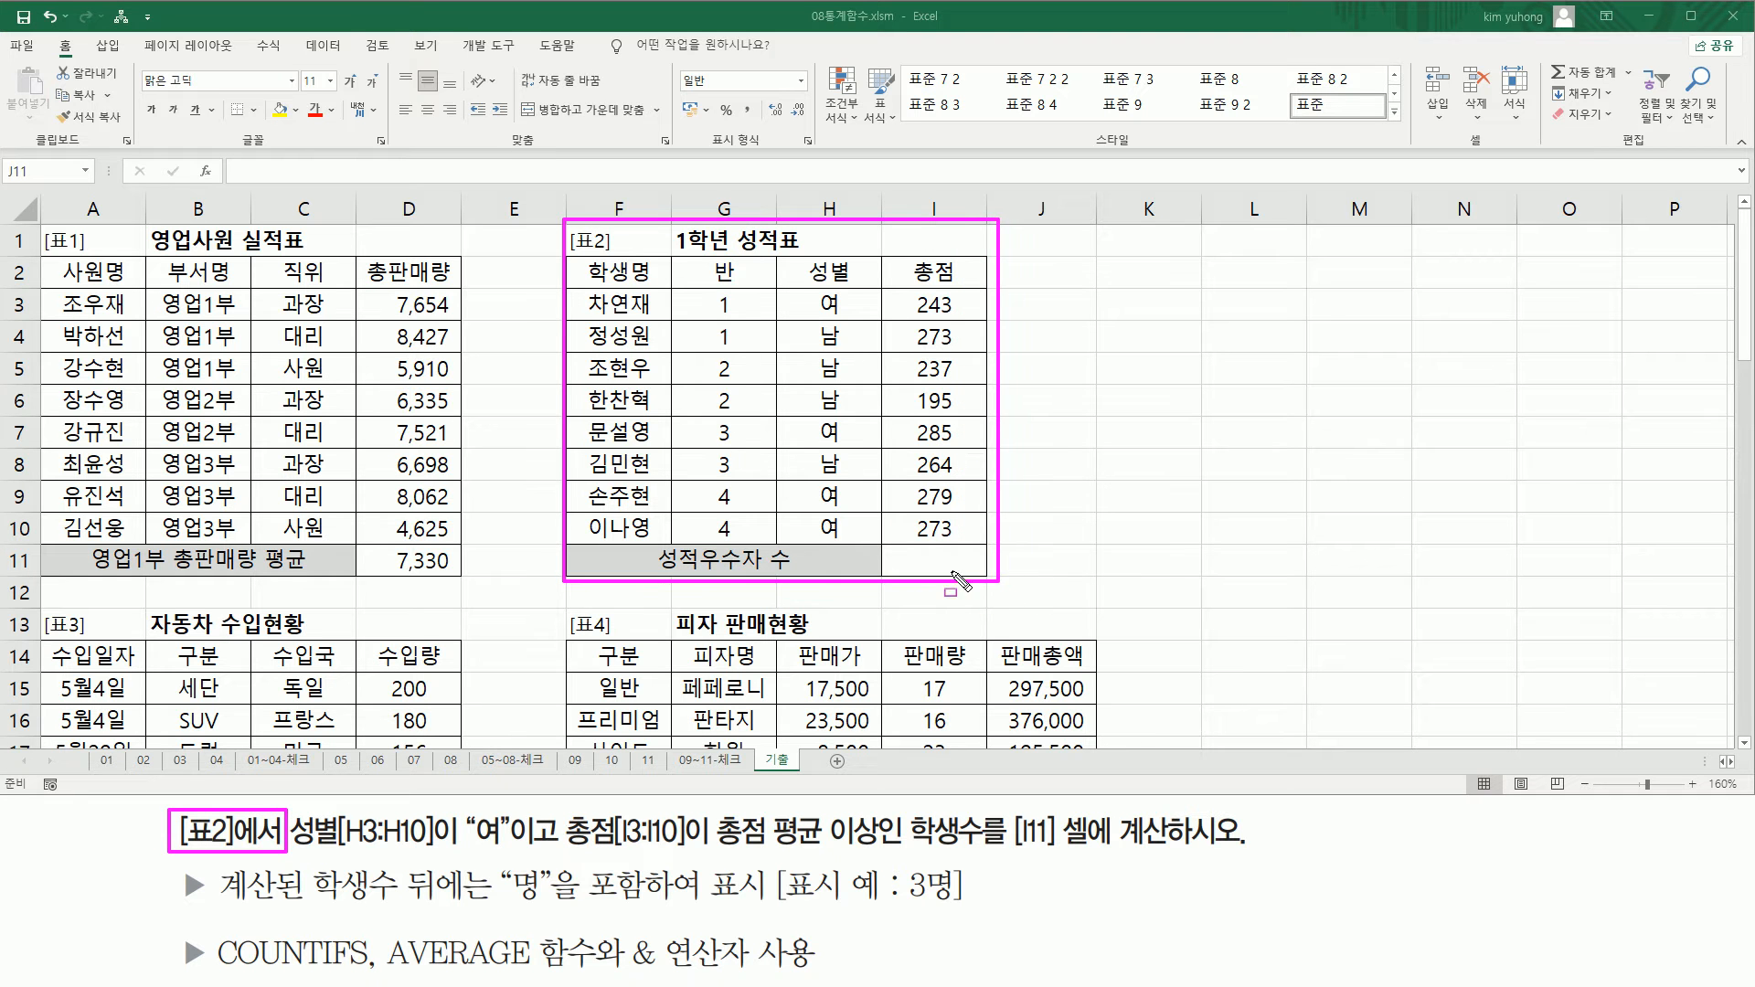
left_click_drag(293, 849, 512, 855)
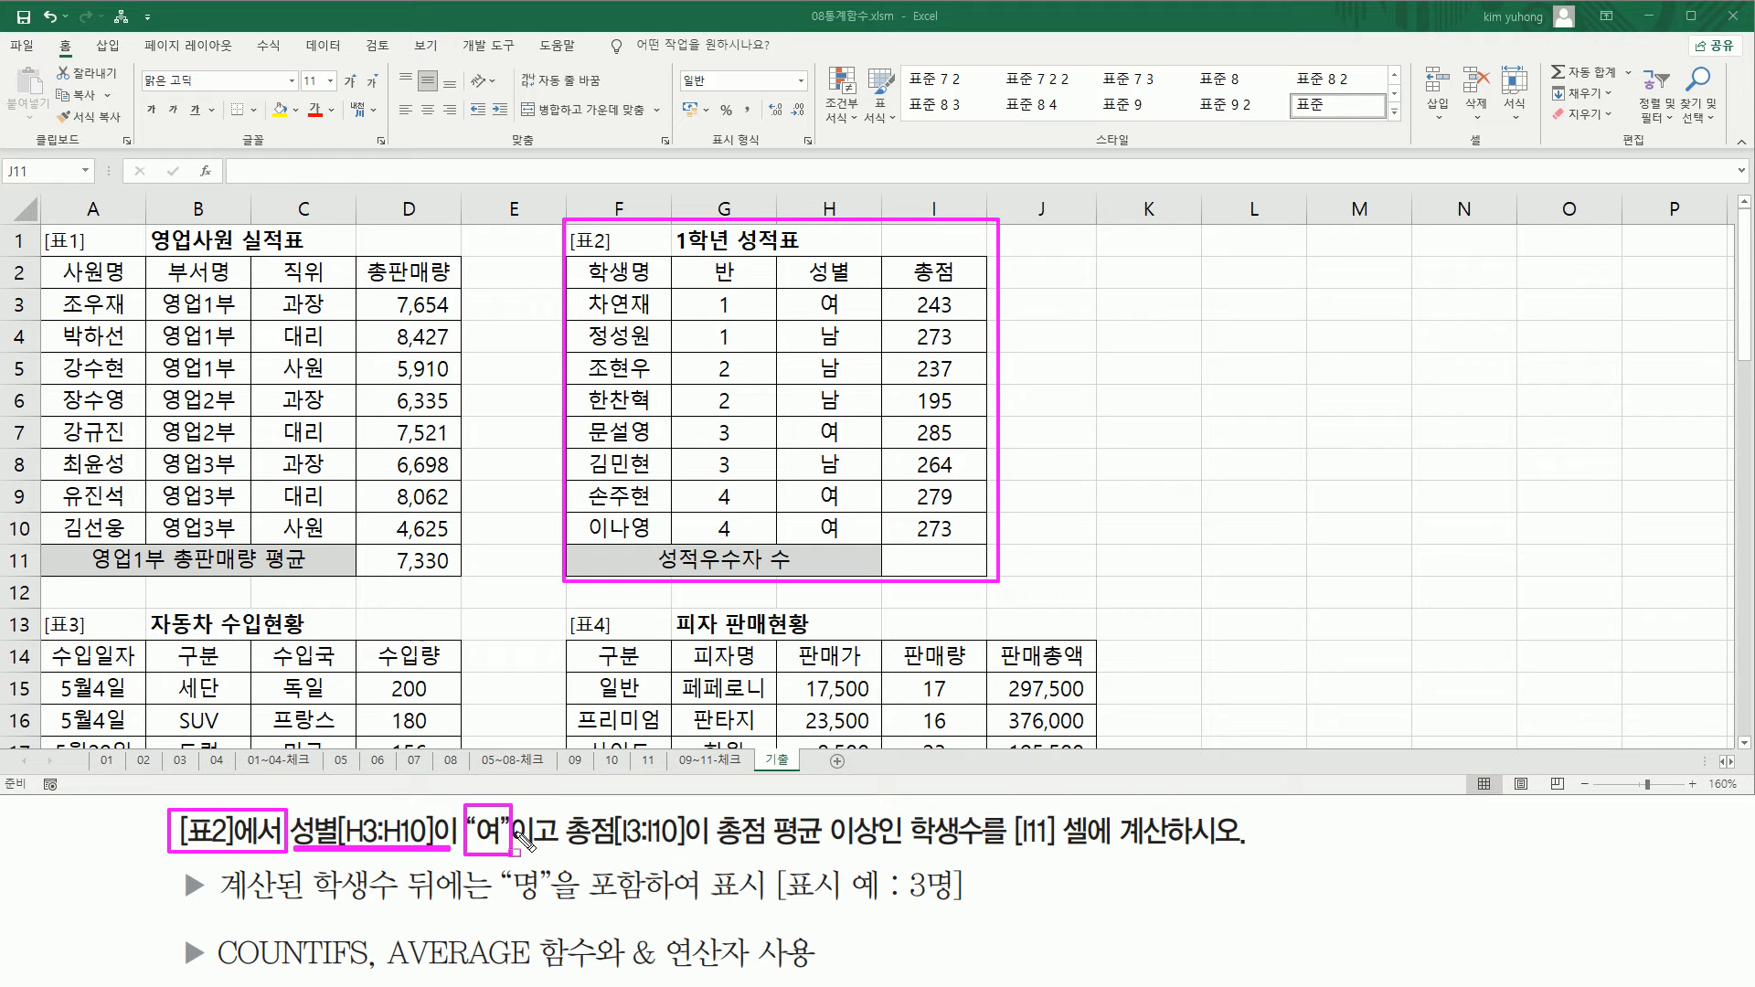
mouse_move(808, 288)
left_mouse_down()
mouse_move(828, 315)
mouse_move(853, 547)
left_mouse_up()
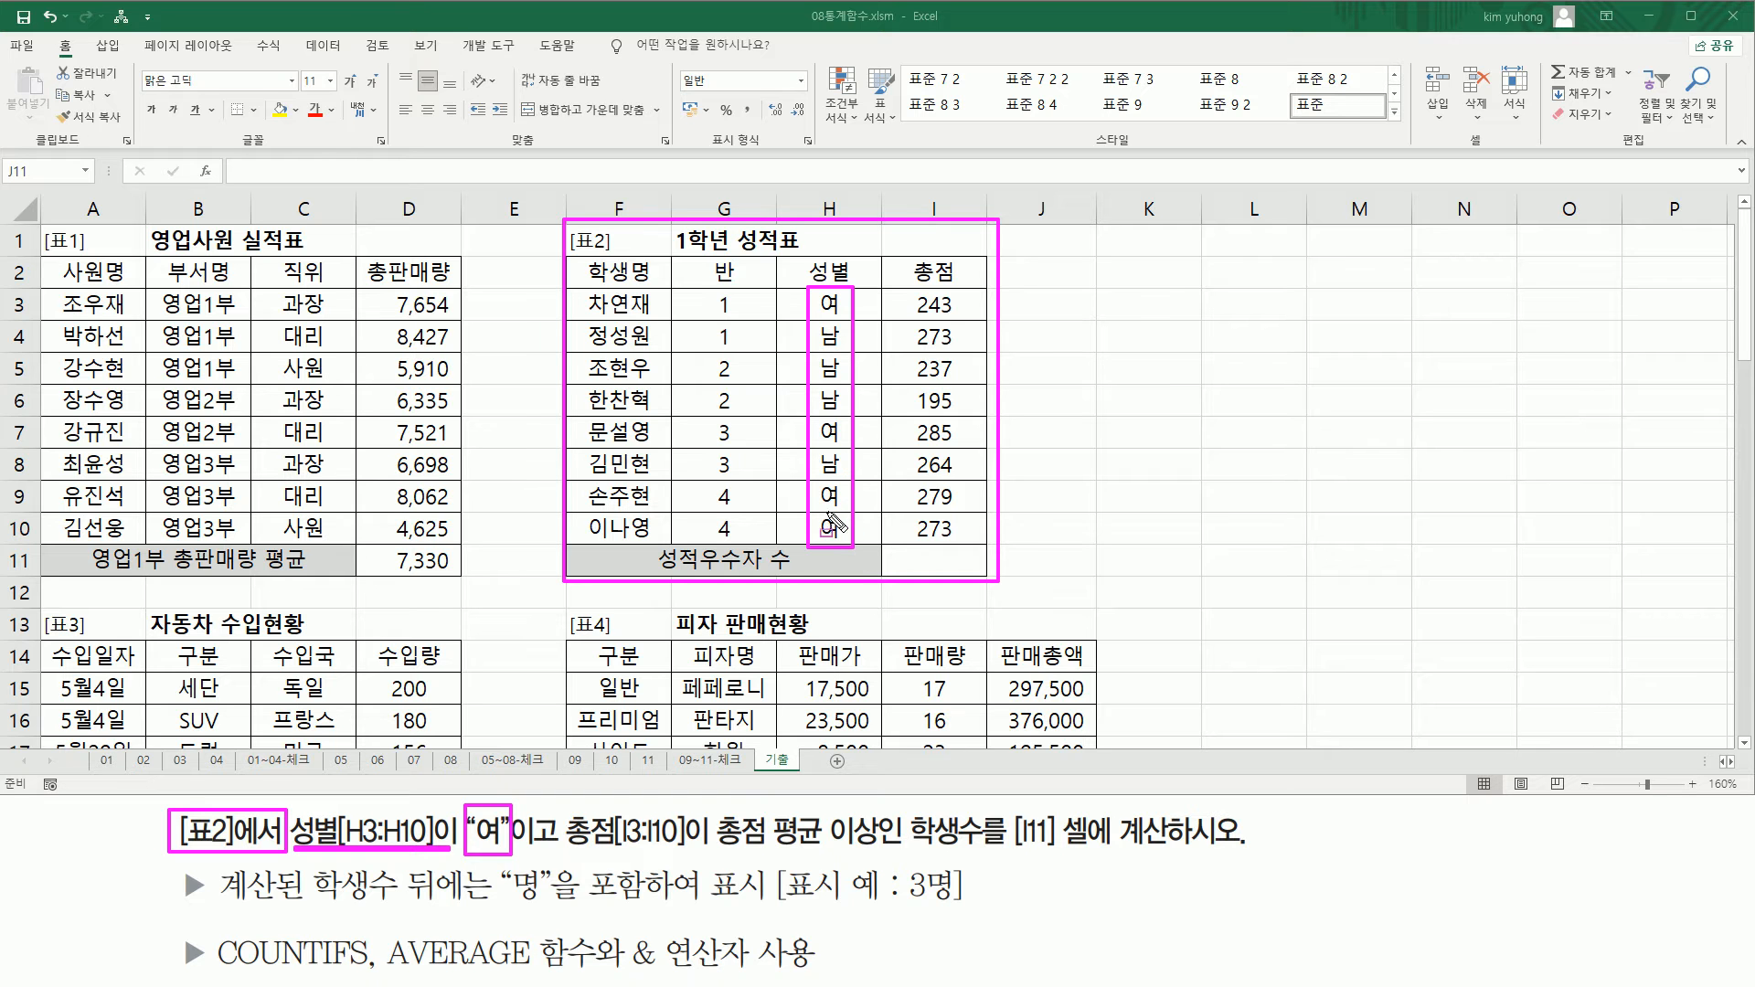
left_click_drag(559, 854, 700, 853)
mouse_move(892, 291)
left_mouse_down()
mouse_move(978, 562)
mouse_move(976, 546)
left_mouse_up()
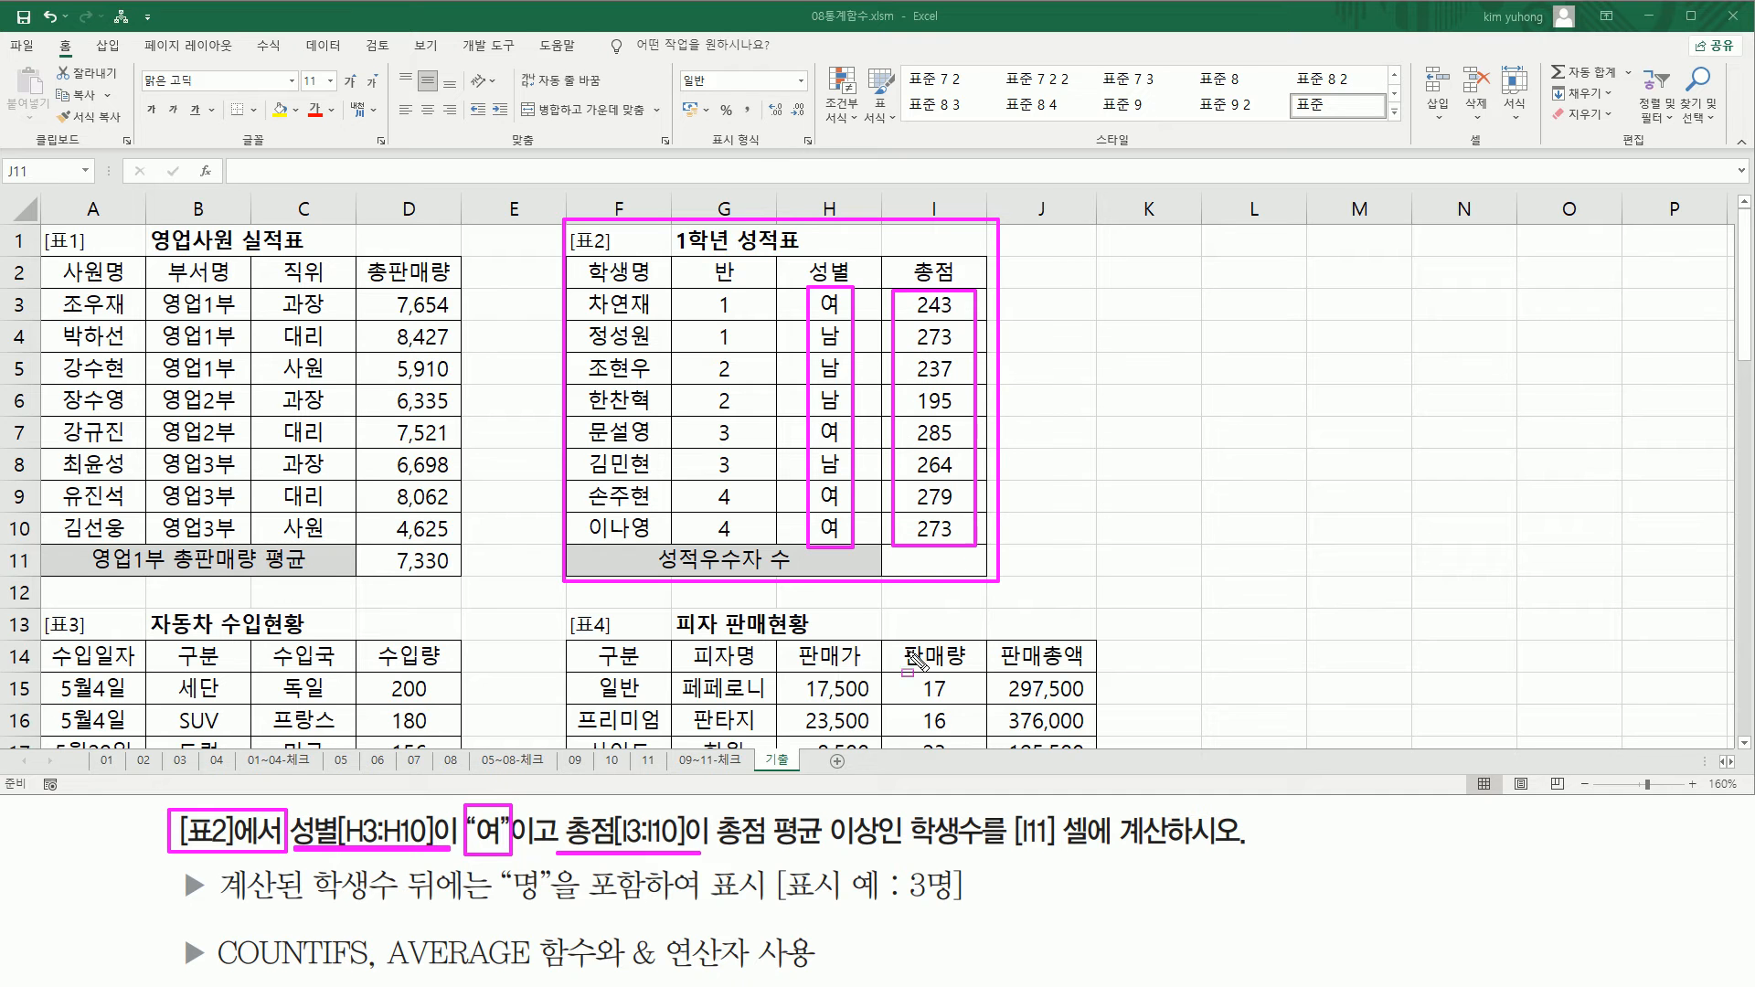
mouse_move(719, 812)
left_mouse_down()
mouse_move(735, 856)
mouse_move(889, 857)
left_mouse_up()
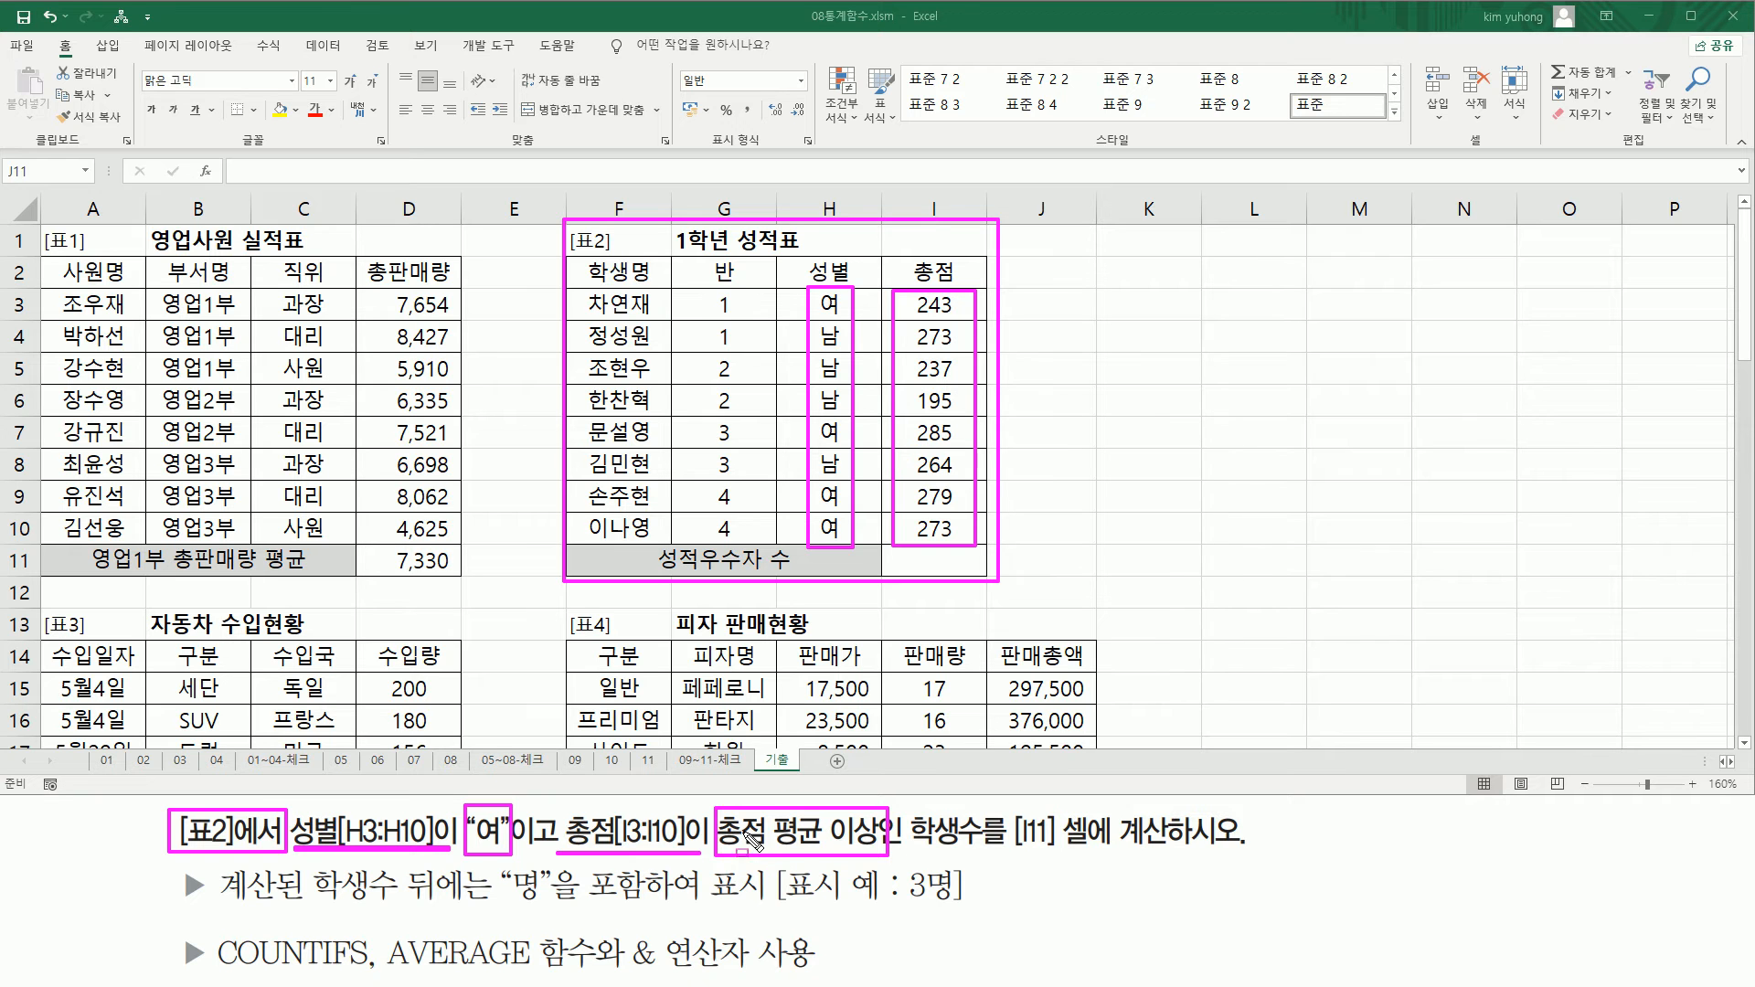
left_click_drag(381, 971, 539, 973)
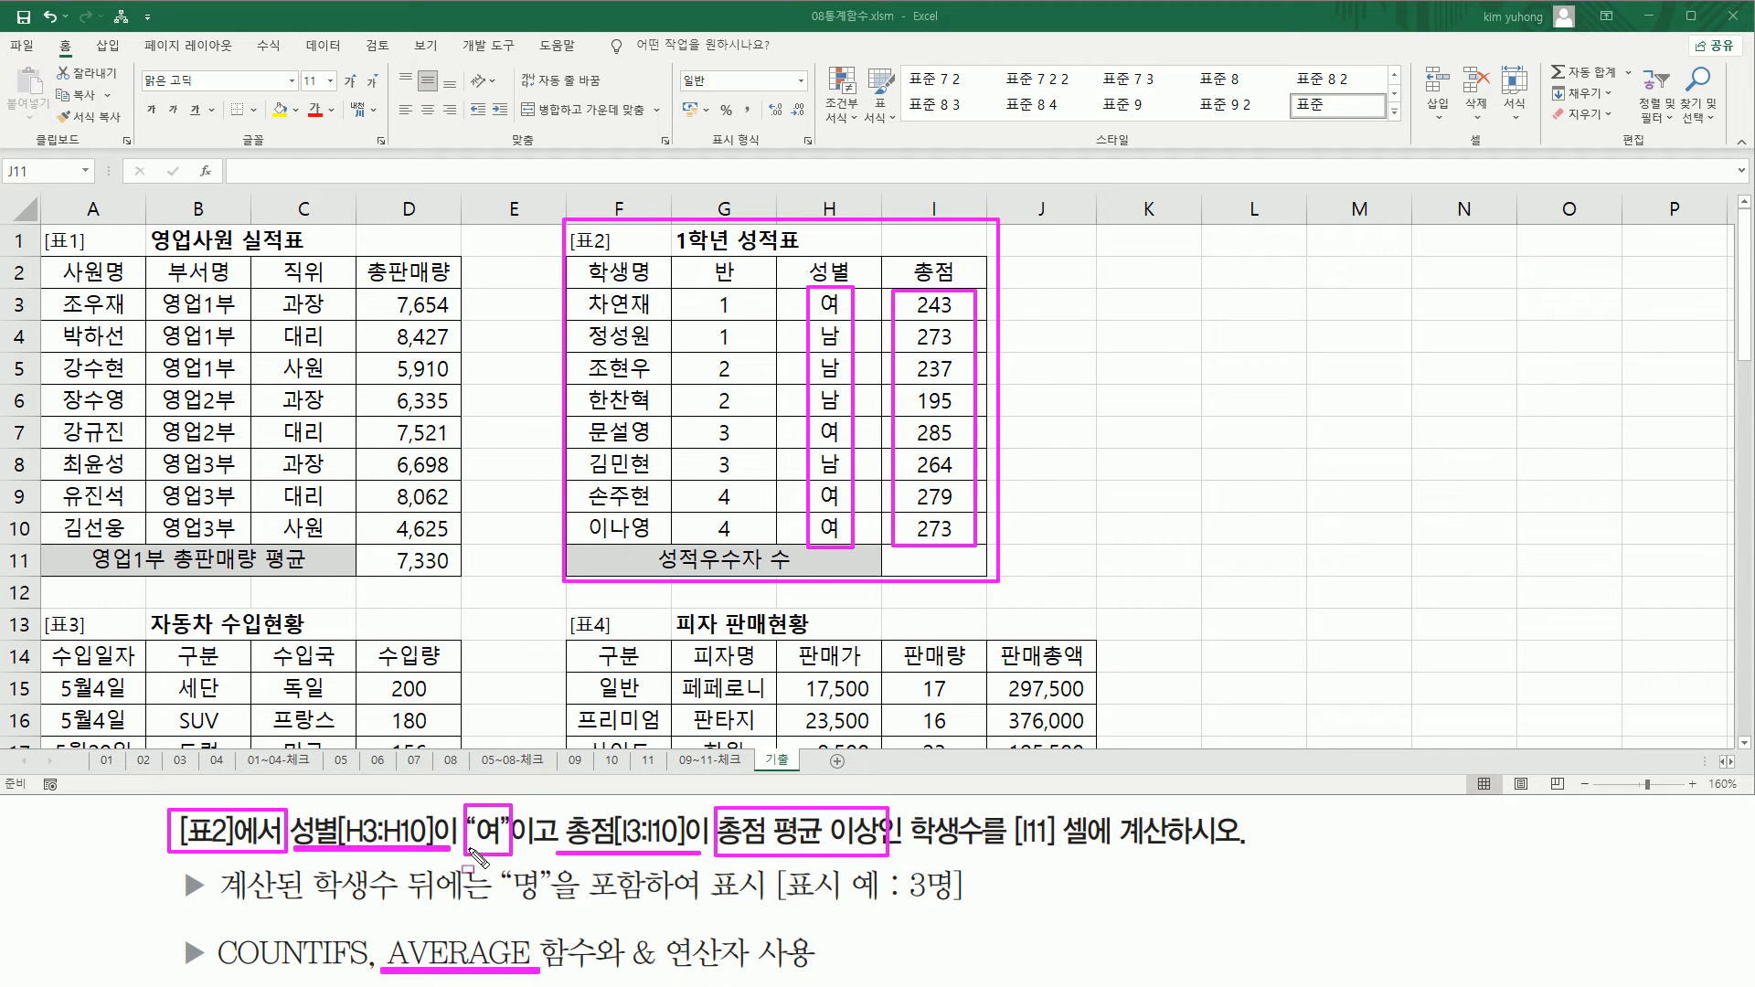
left_click_drag(912, 848, 980, 848)
left_click_drag(904, 547, 980, 573)
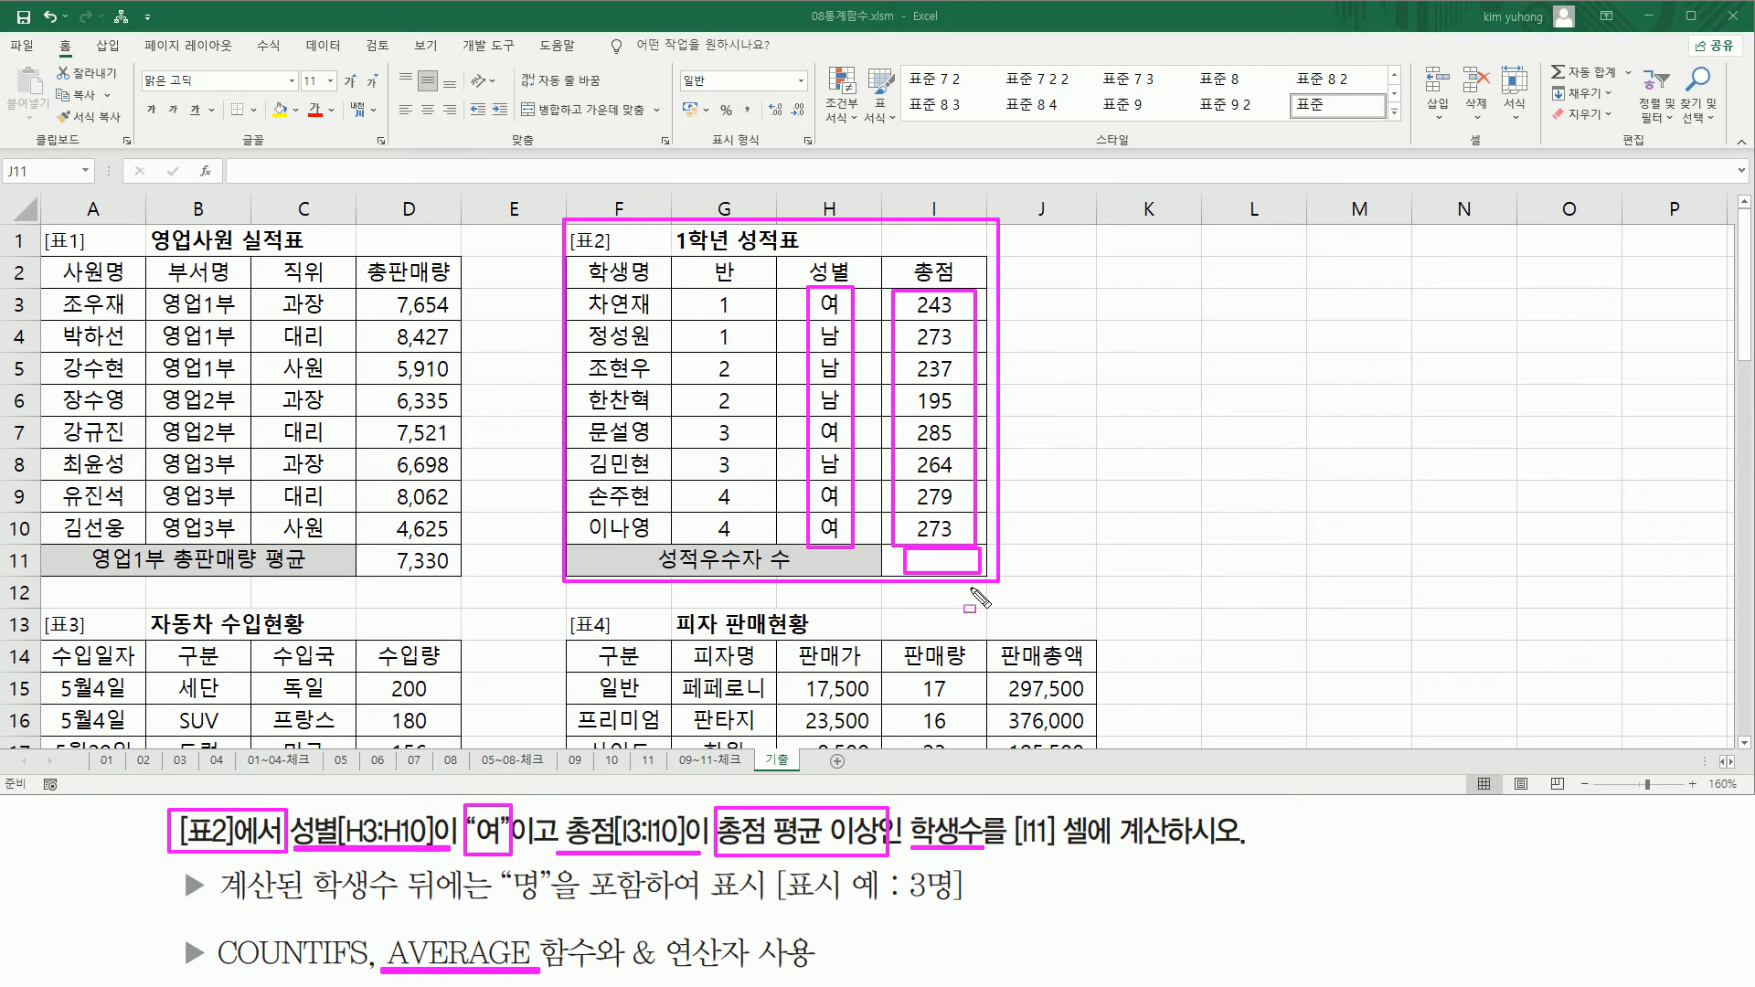
key("Escape")
Calculate the average total score in cell I11 with =AVERAGE(I3:I10)
left_click(953, 550)
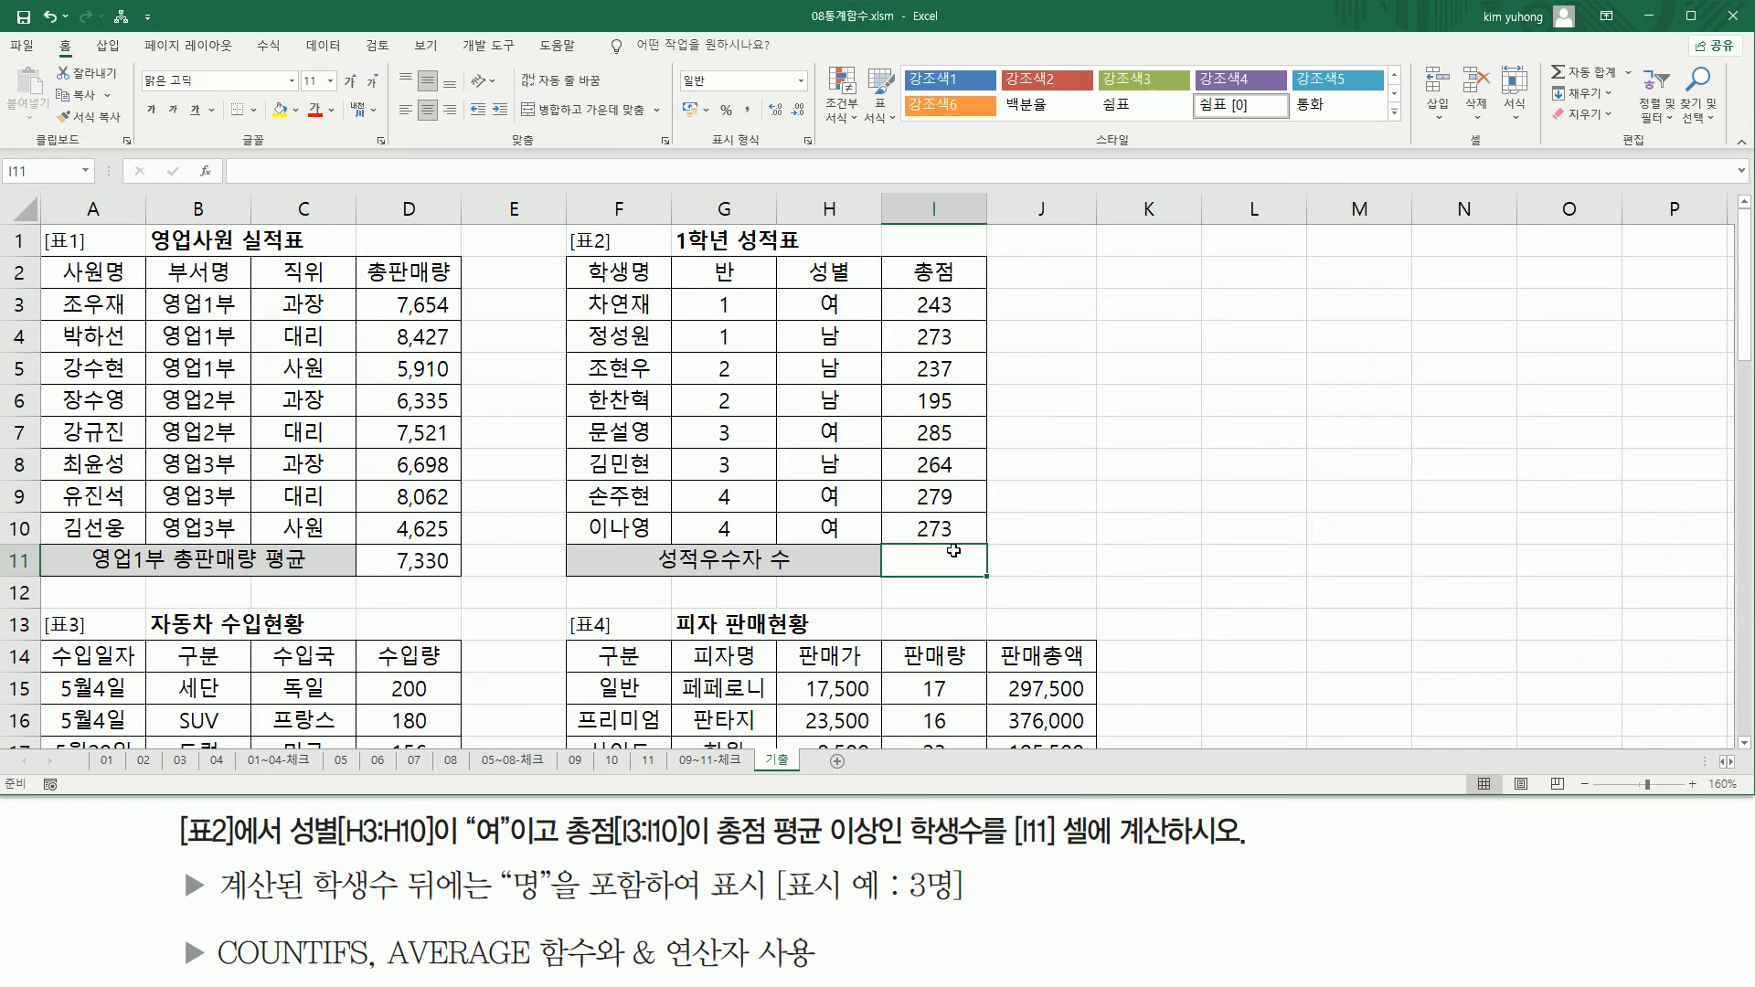
type("=AVERAGE(")
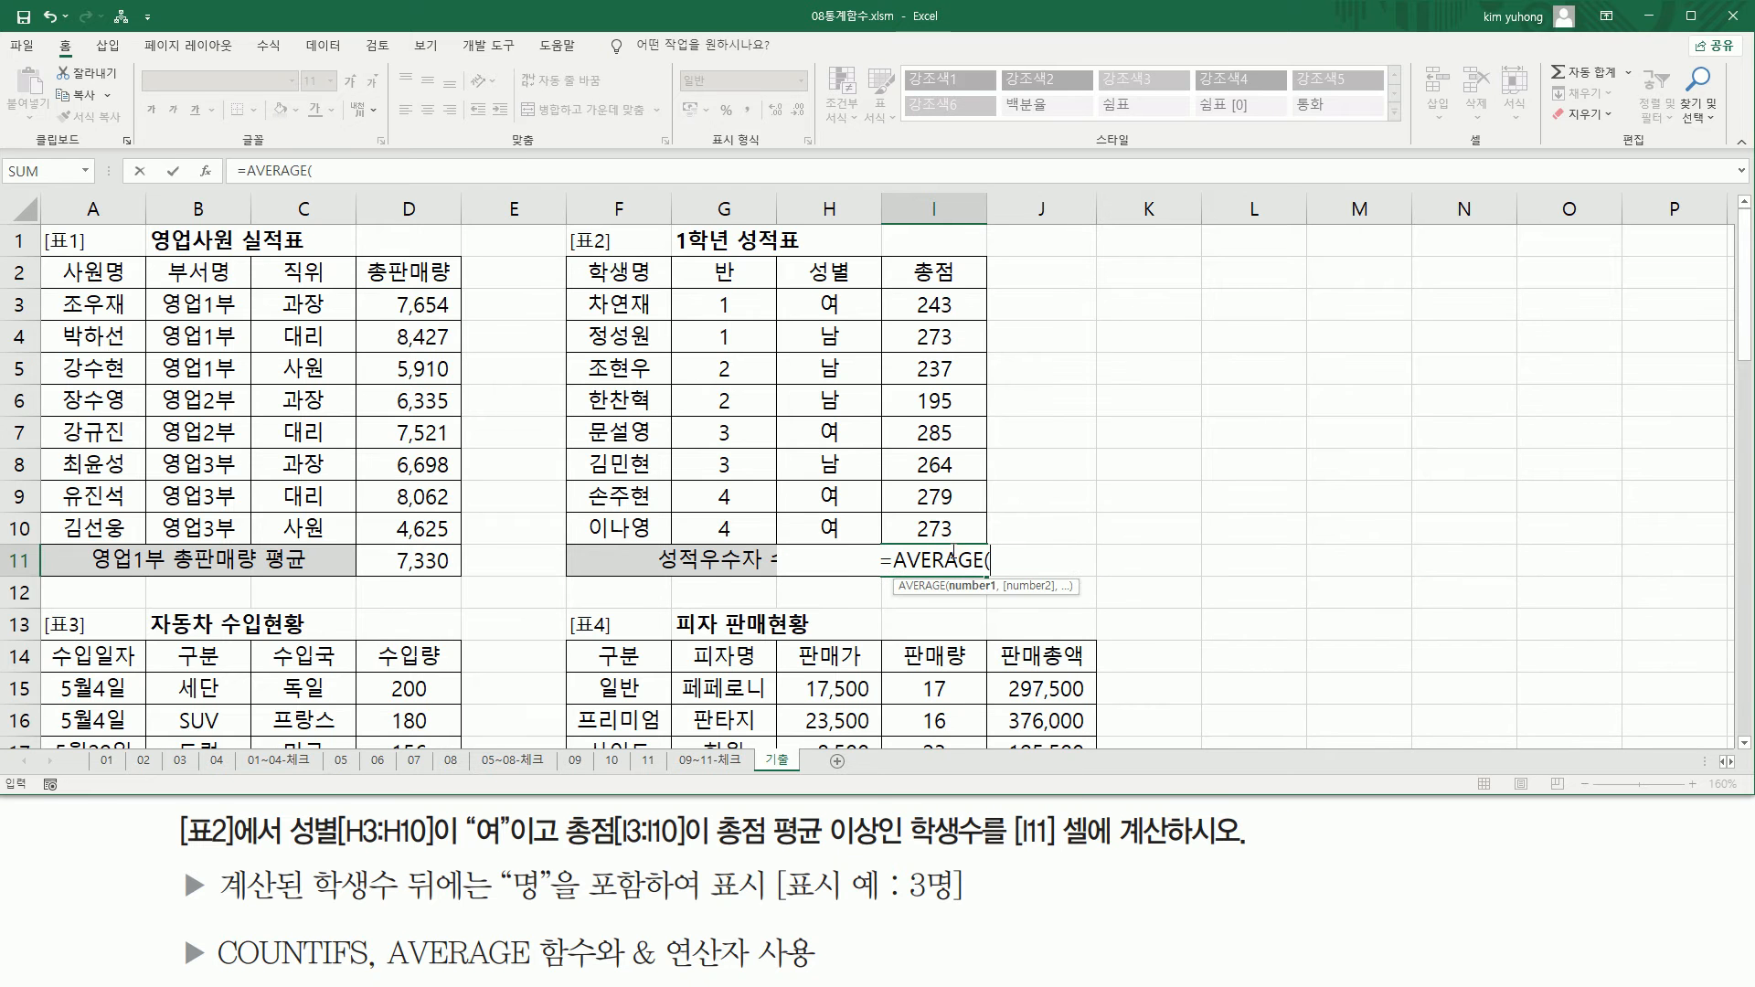
left_click_drag(958, 315, 960, 531)
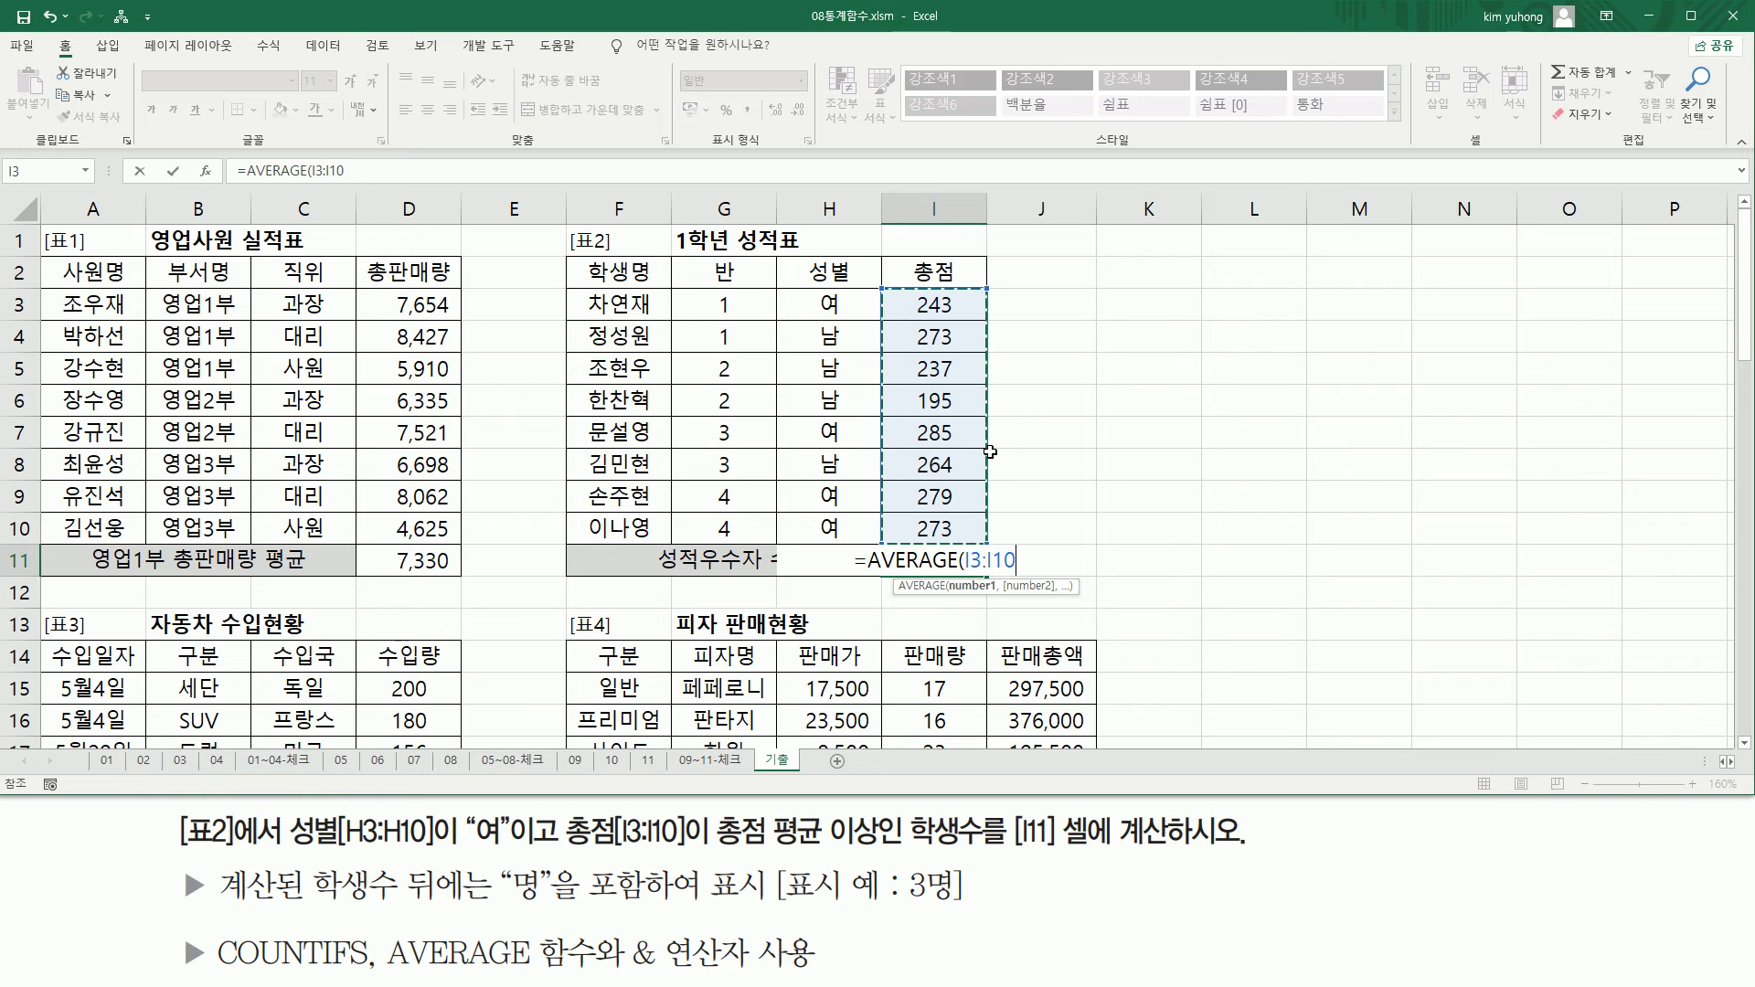
type(")")
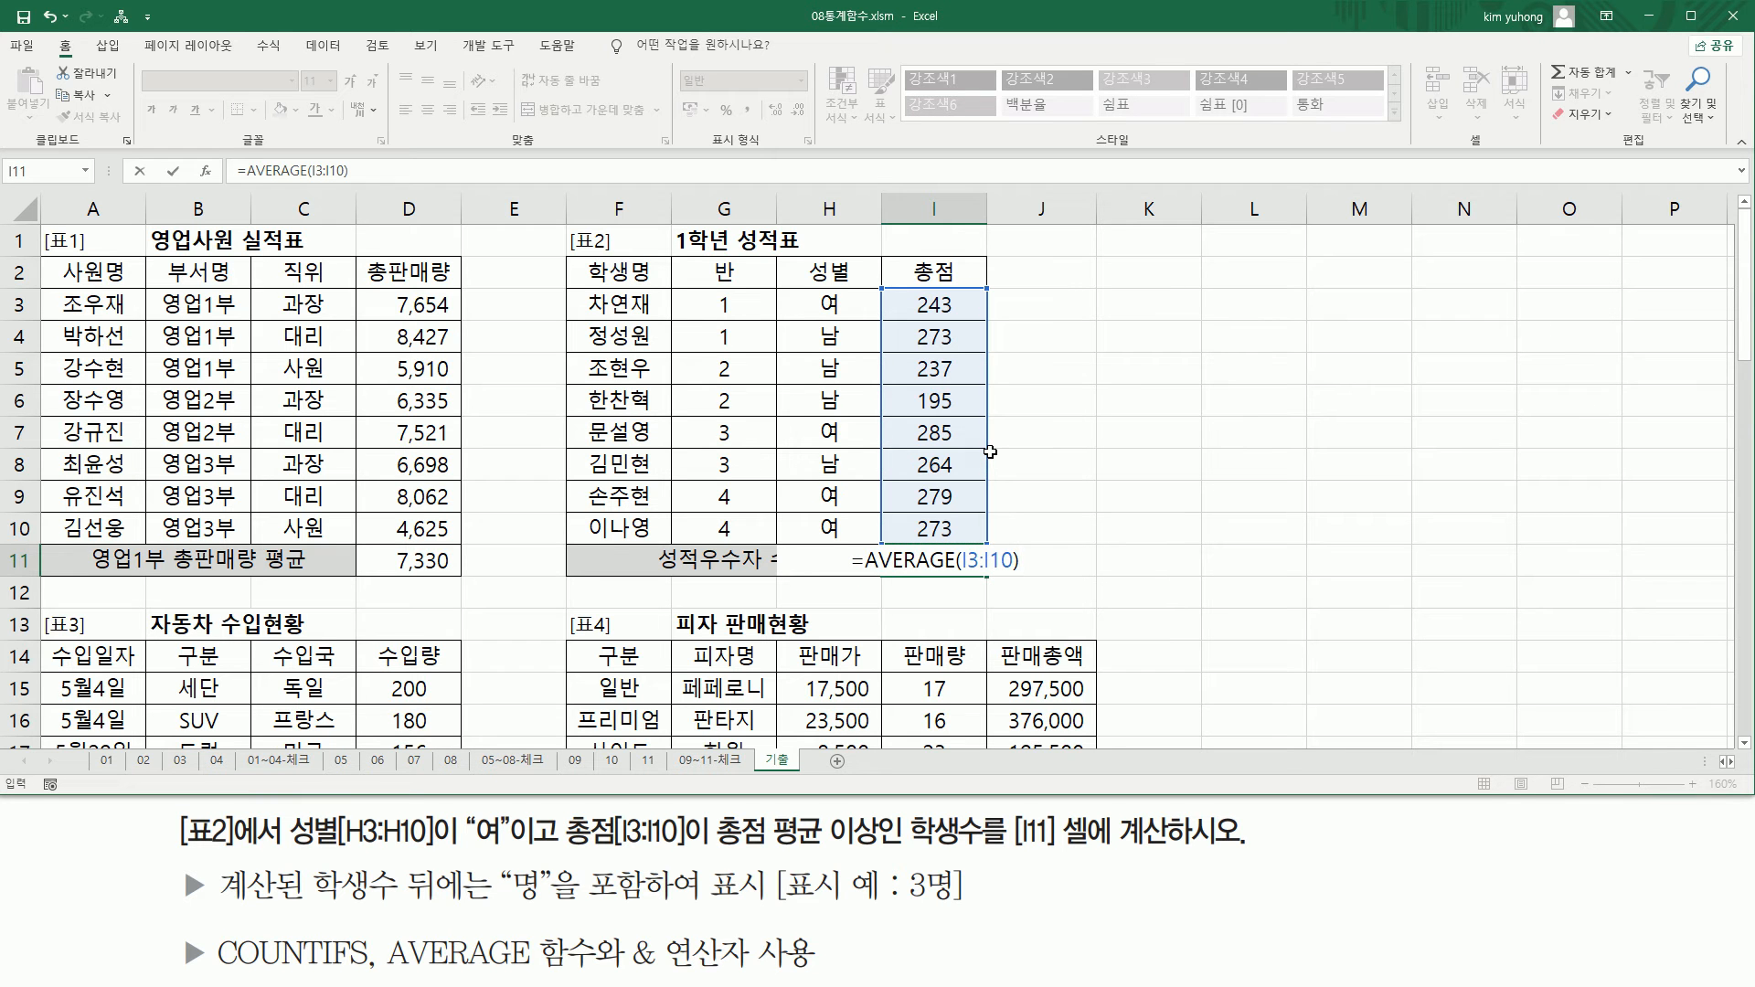
key("Return")
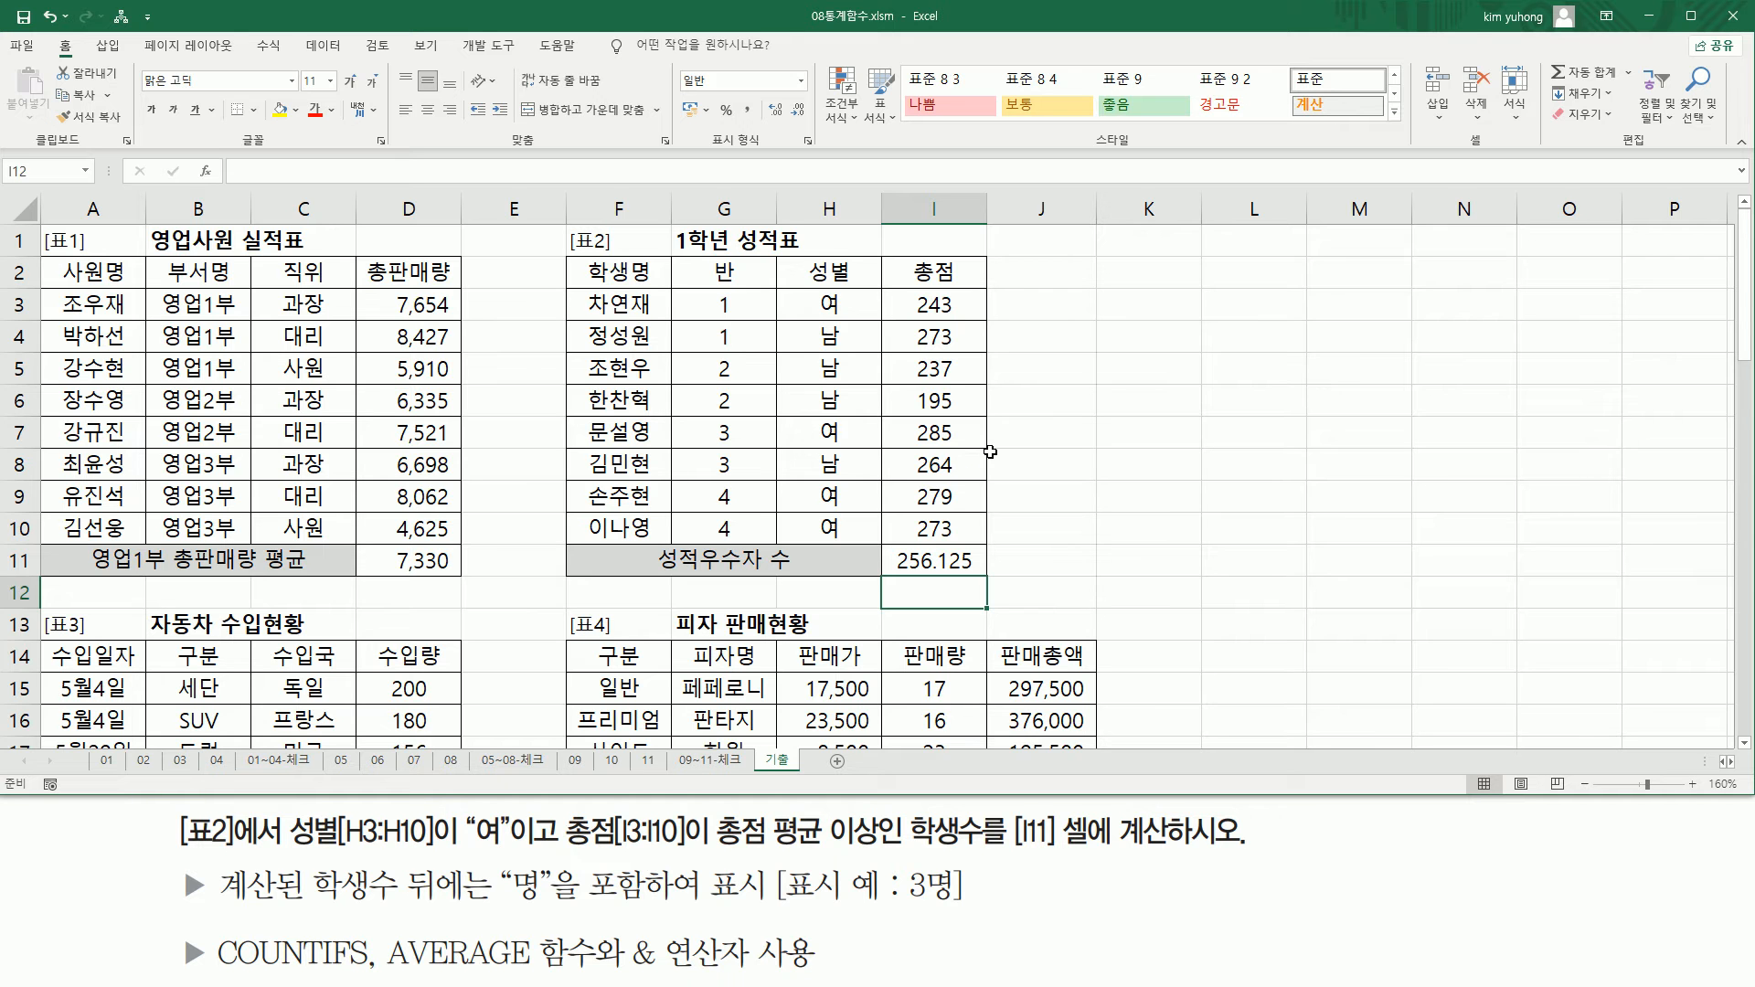
Cut AVERAGE(I3:I10) out of the formula in I11, keeping only the equals sign
left_click(870, 559)
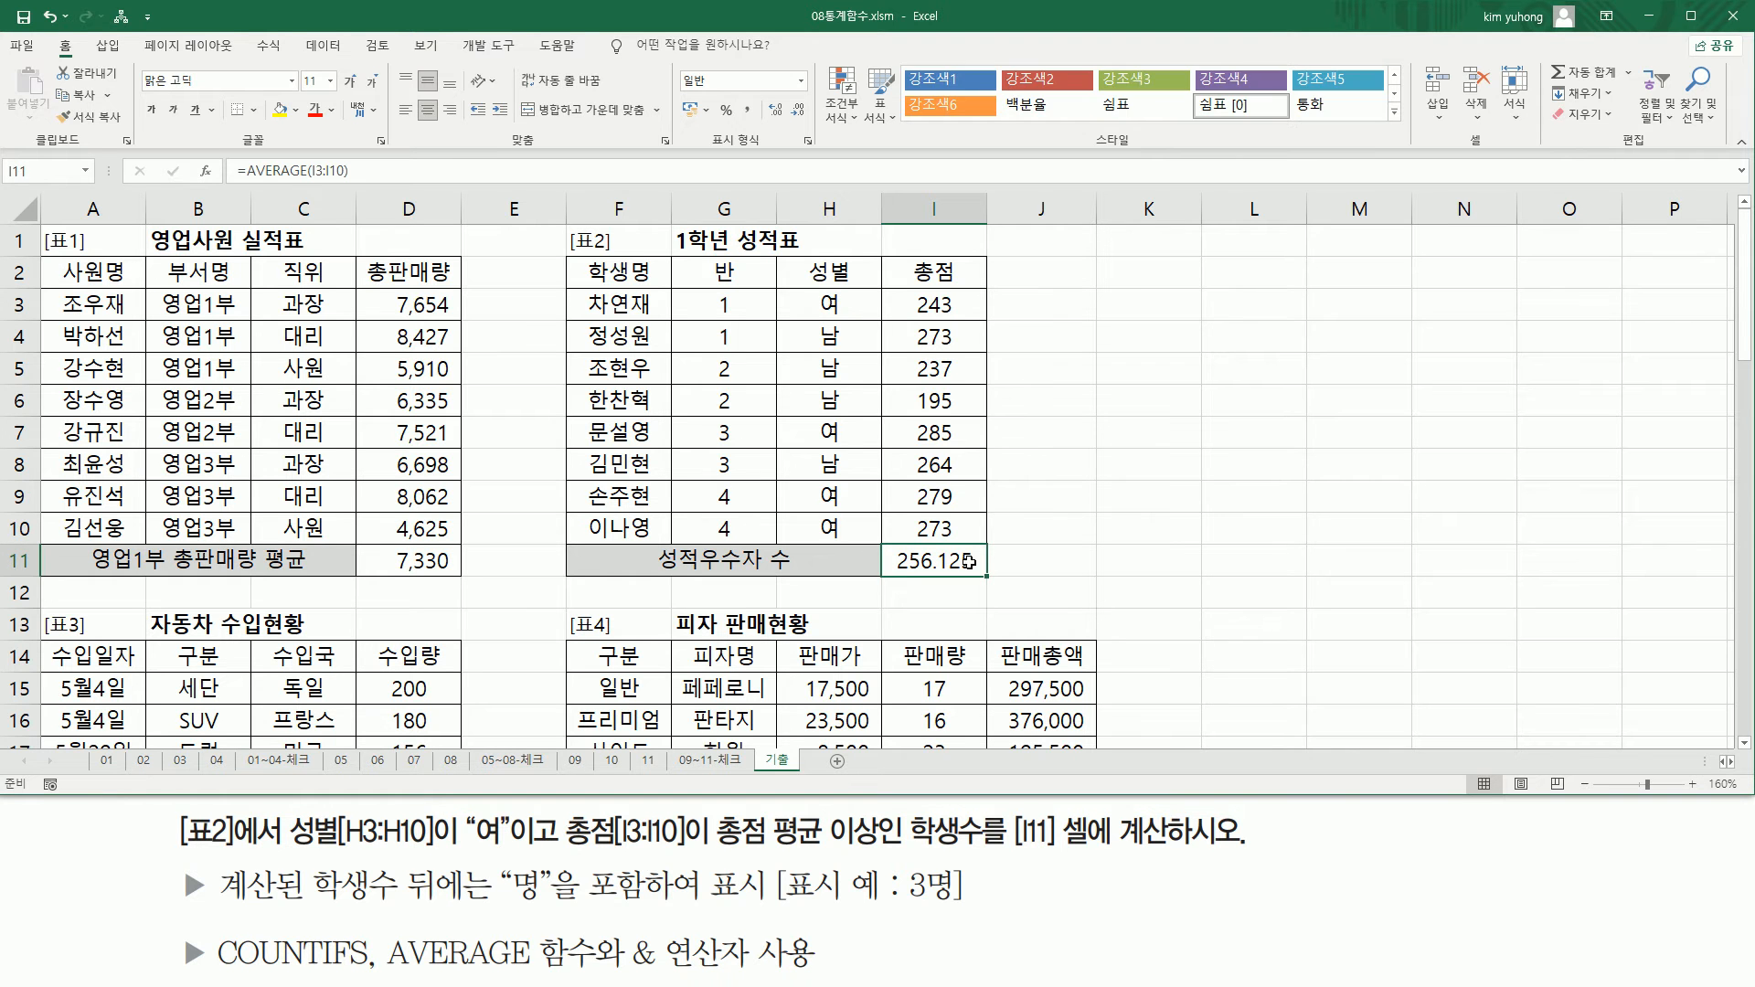
double_click(870, 559)
left_click_drag(870, 560, 1164, 561)
key("ctrl+x")
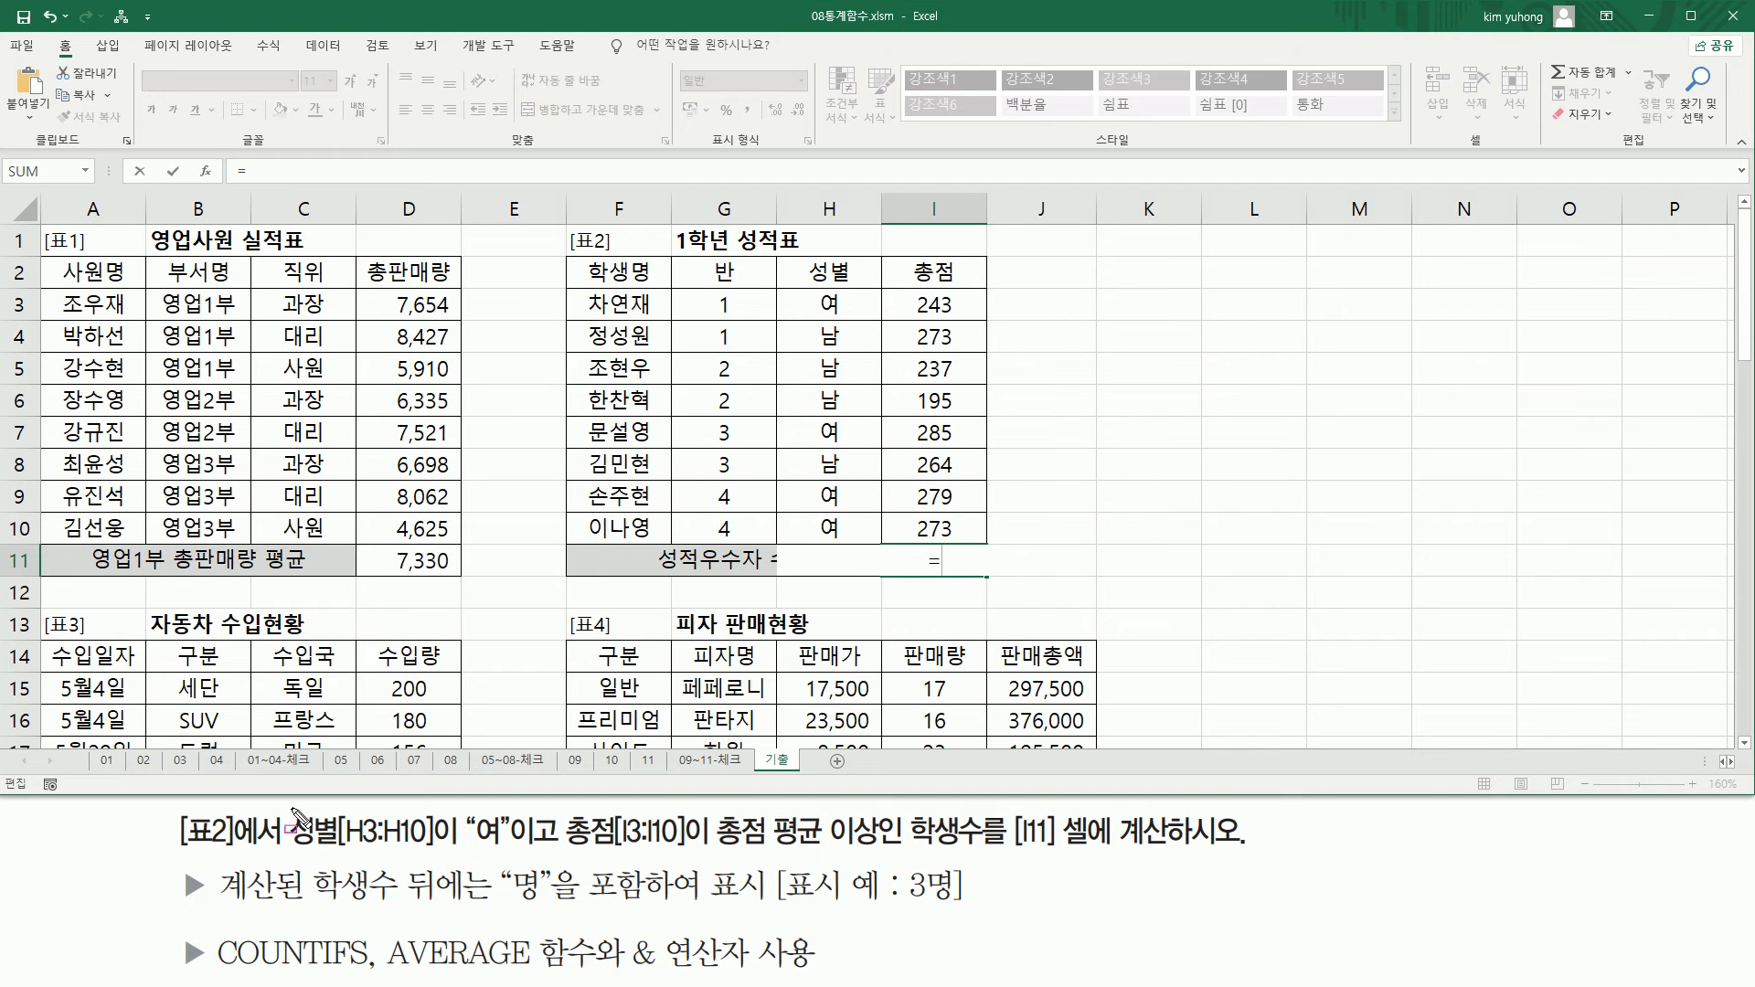
left_click_drag(913, 807, 990, 856)
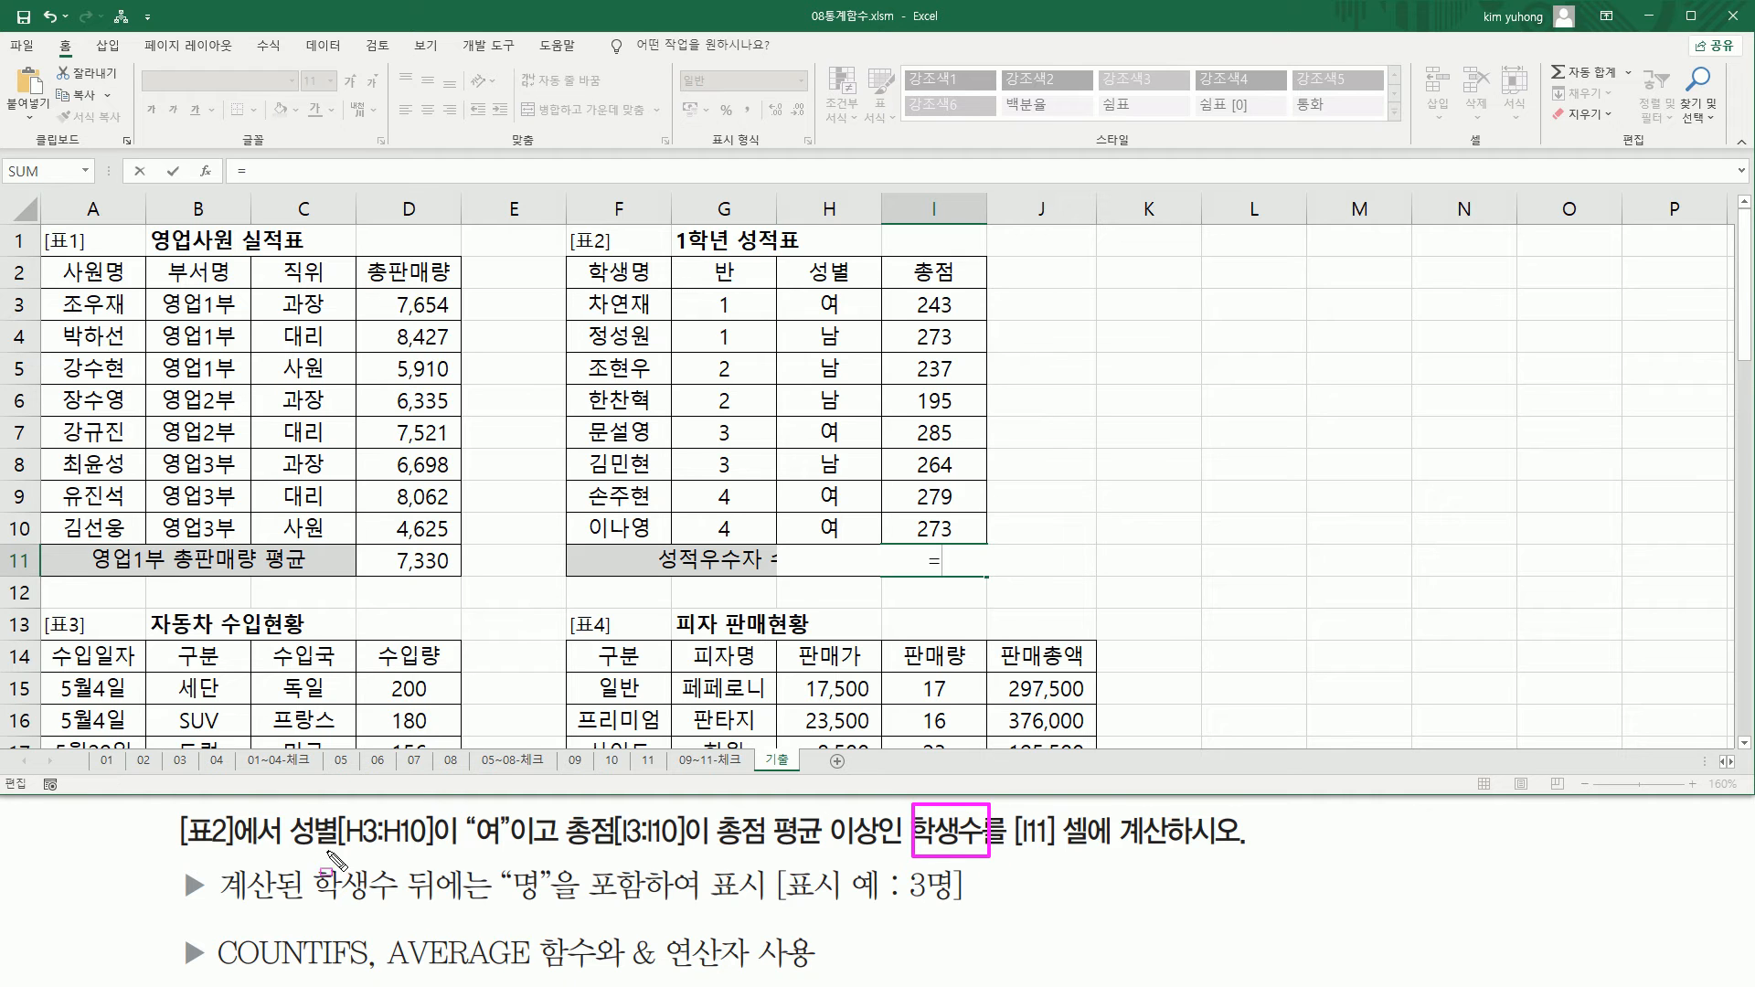
mouse_move(290, 808)
left_mouse_down()
mouse_move(337, 861)
mouse_move(585, 841)
mouse_move(855, 866)
mouse_move(882, 851)
left_mouse_up()
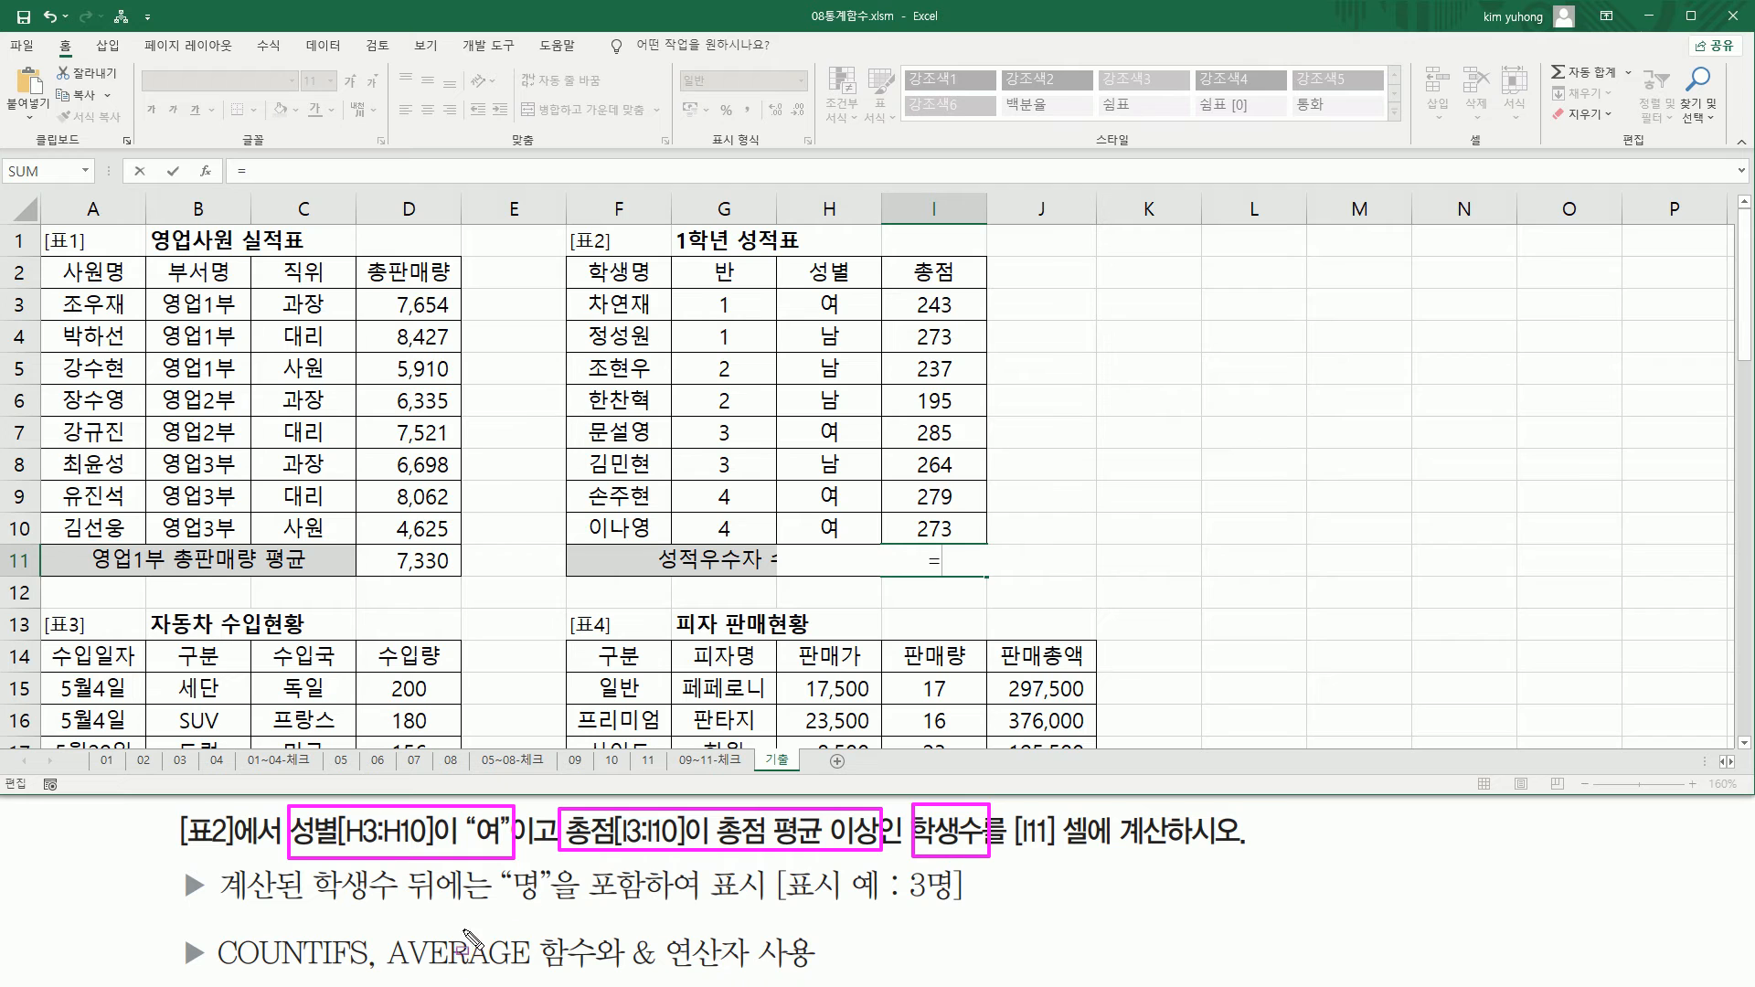
left_click_drag(215, 973, 375, 972)
key("Escape")
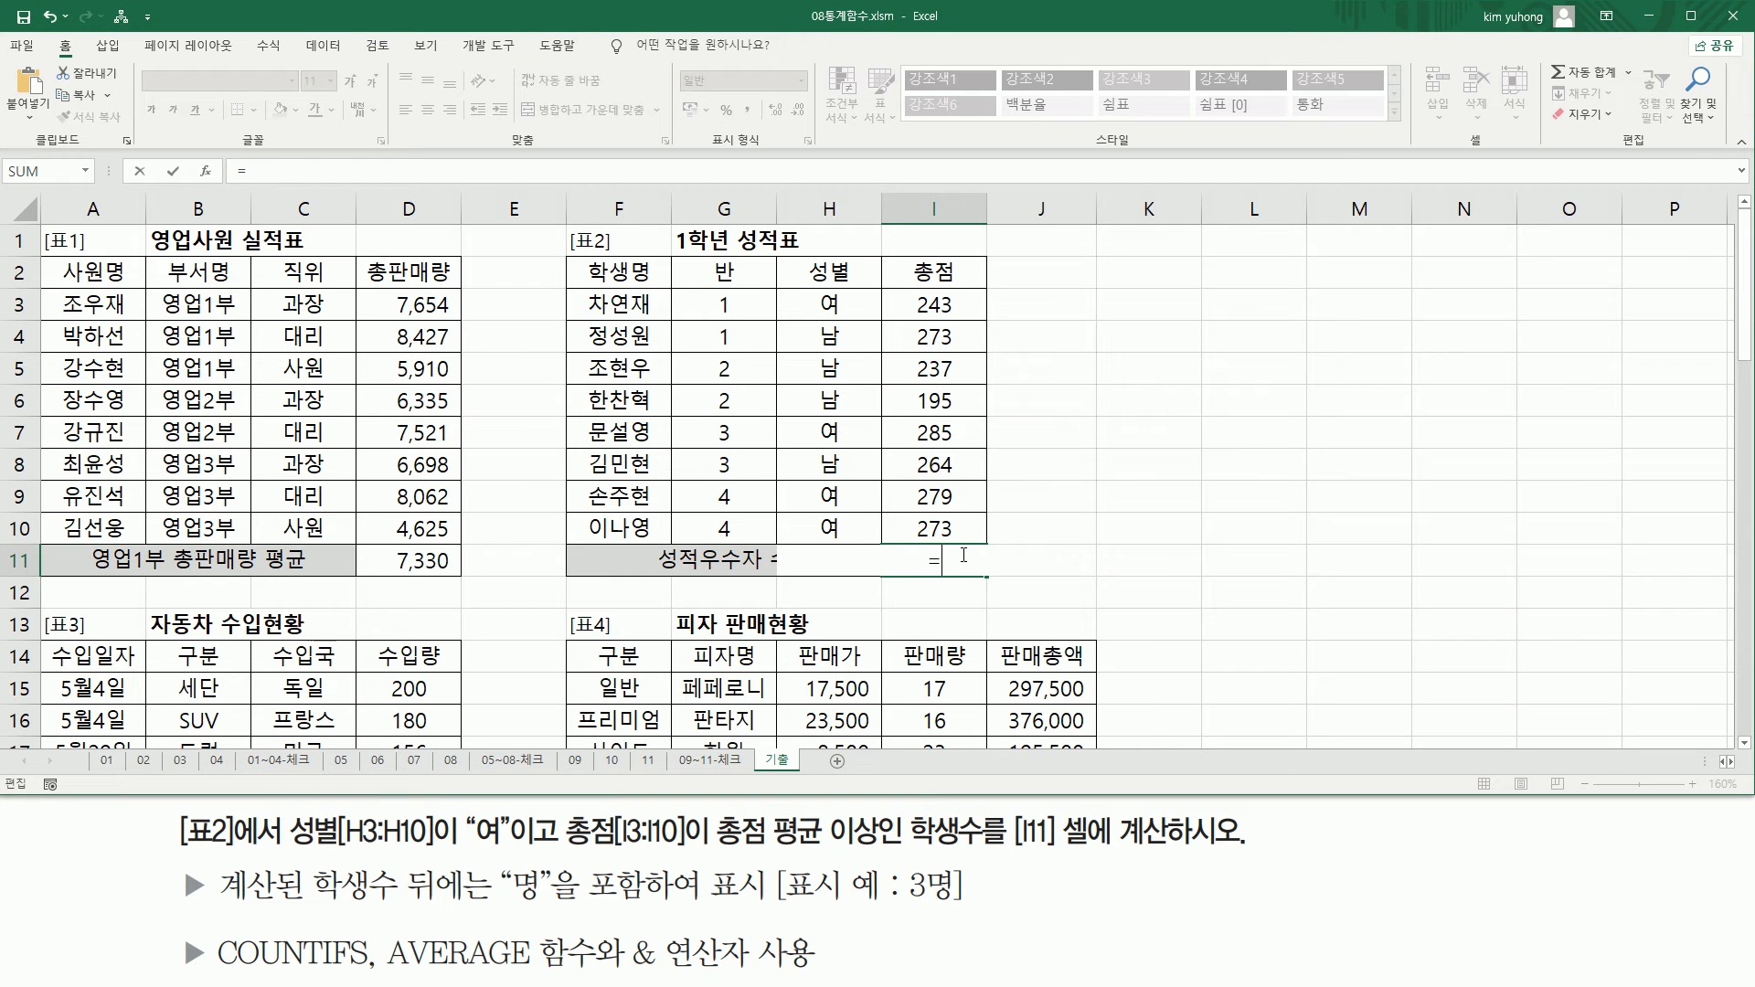
Begin a COUNTIFS function in I11 with H3:H10 as the first criteria range and "여" as its criterion
type("COUNTIFS")
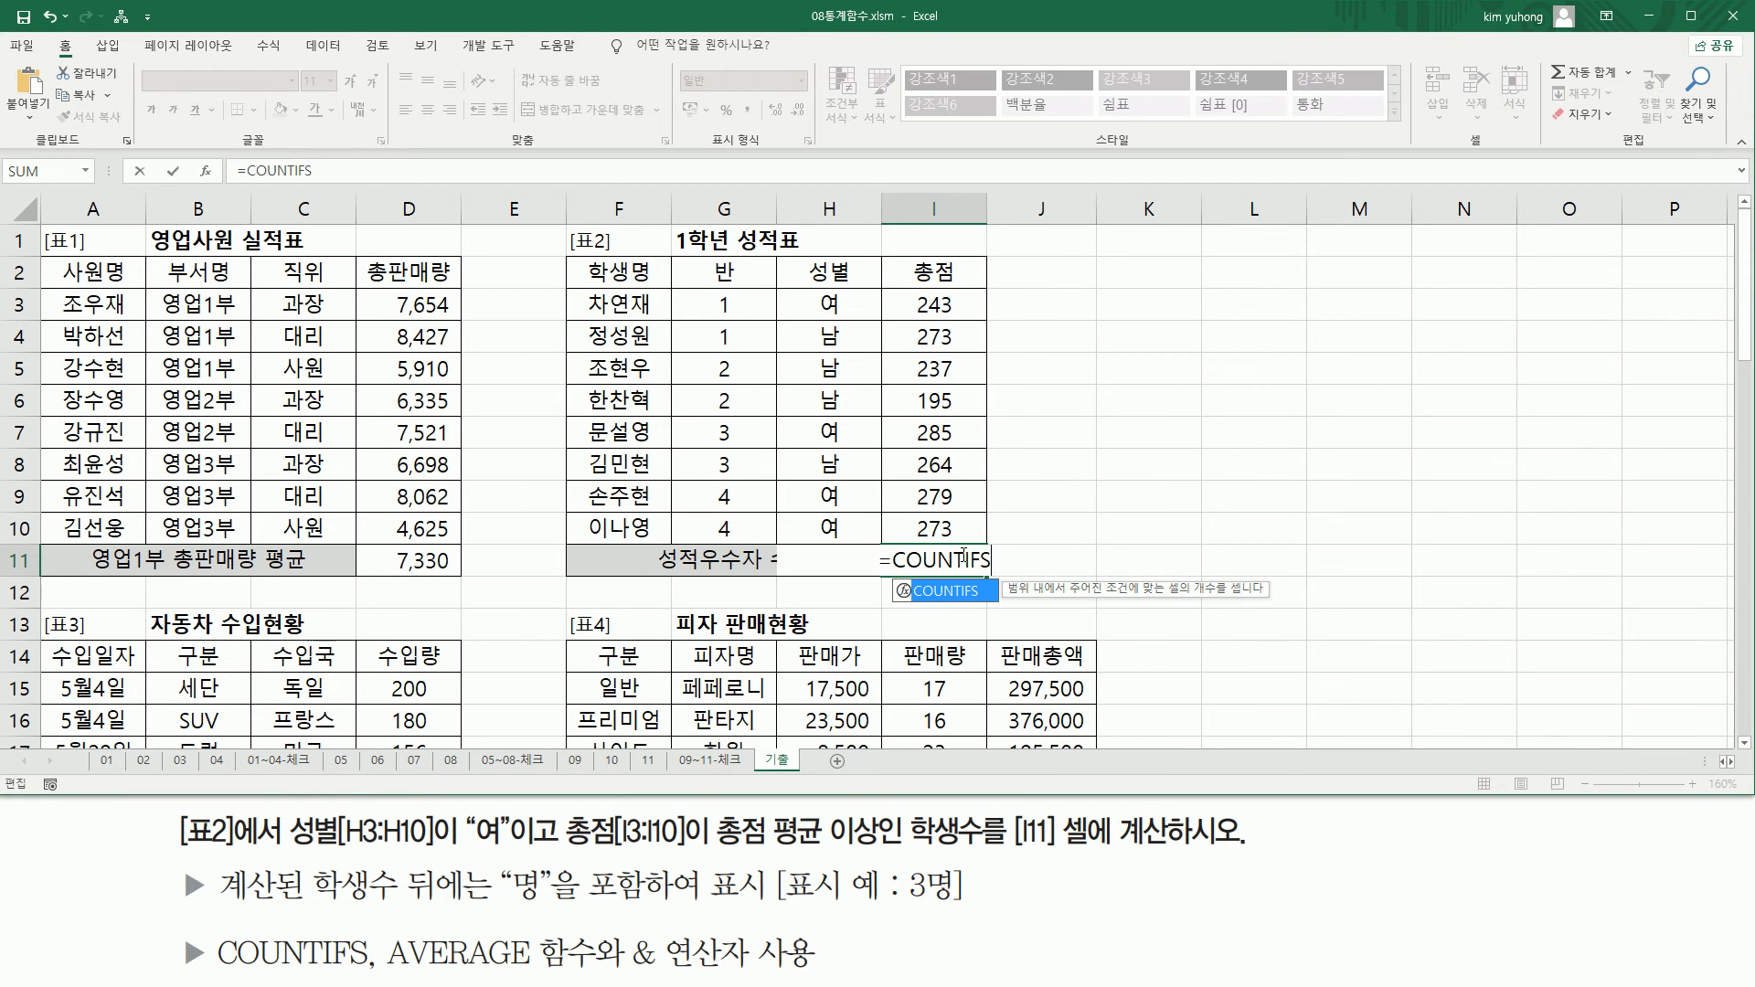
type("(")
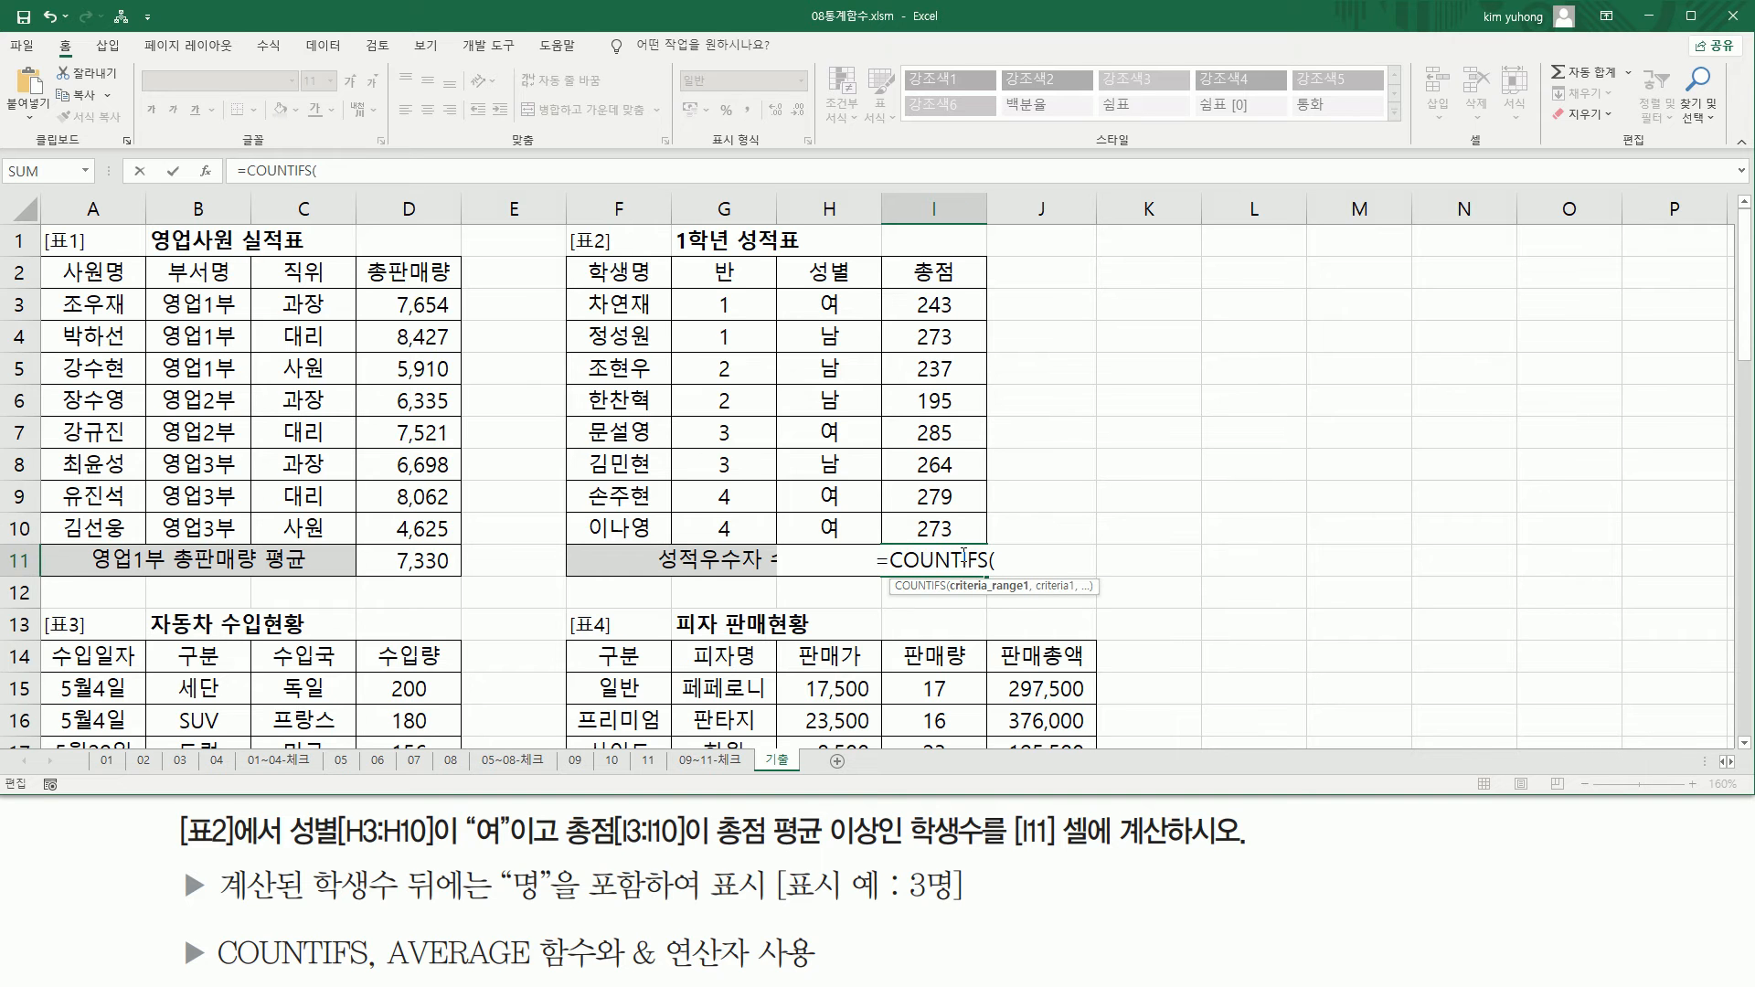
left_click_drag(843, 306, 825, 523)
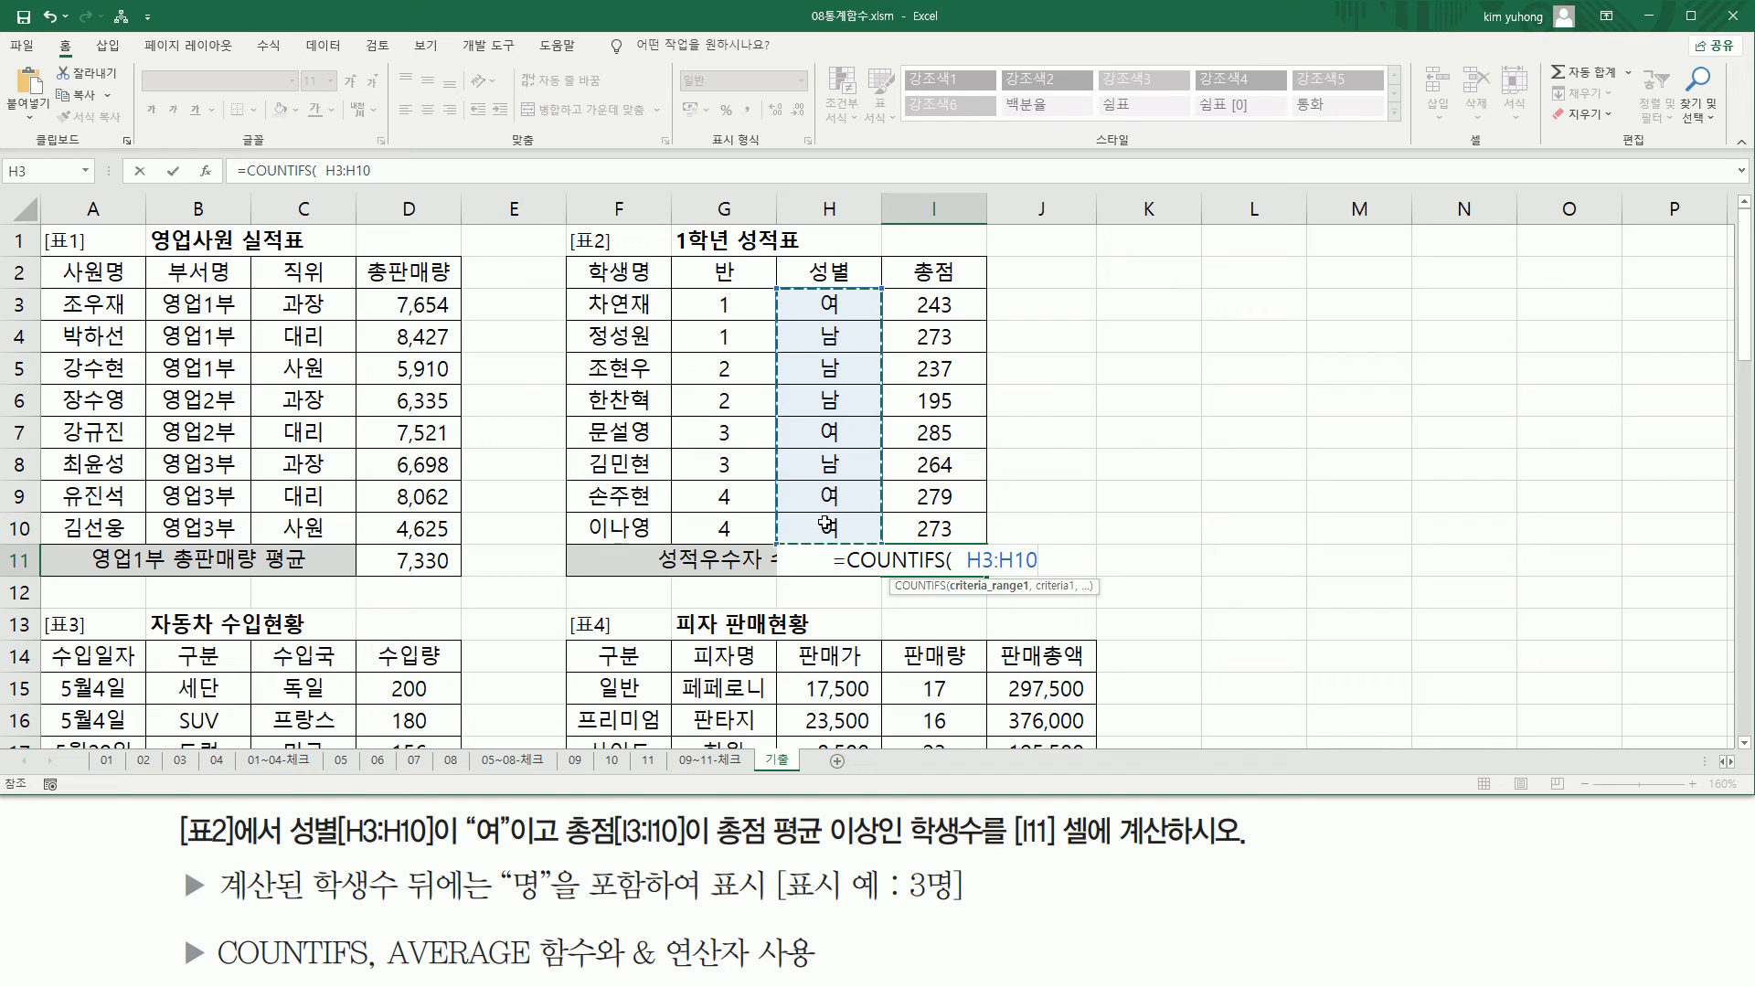
type(", \"")
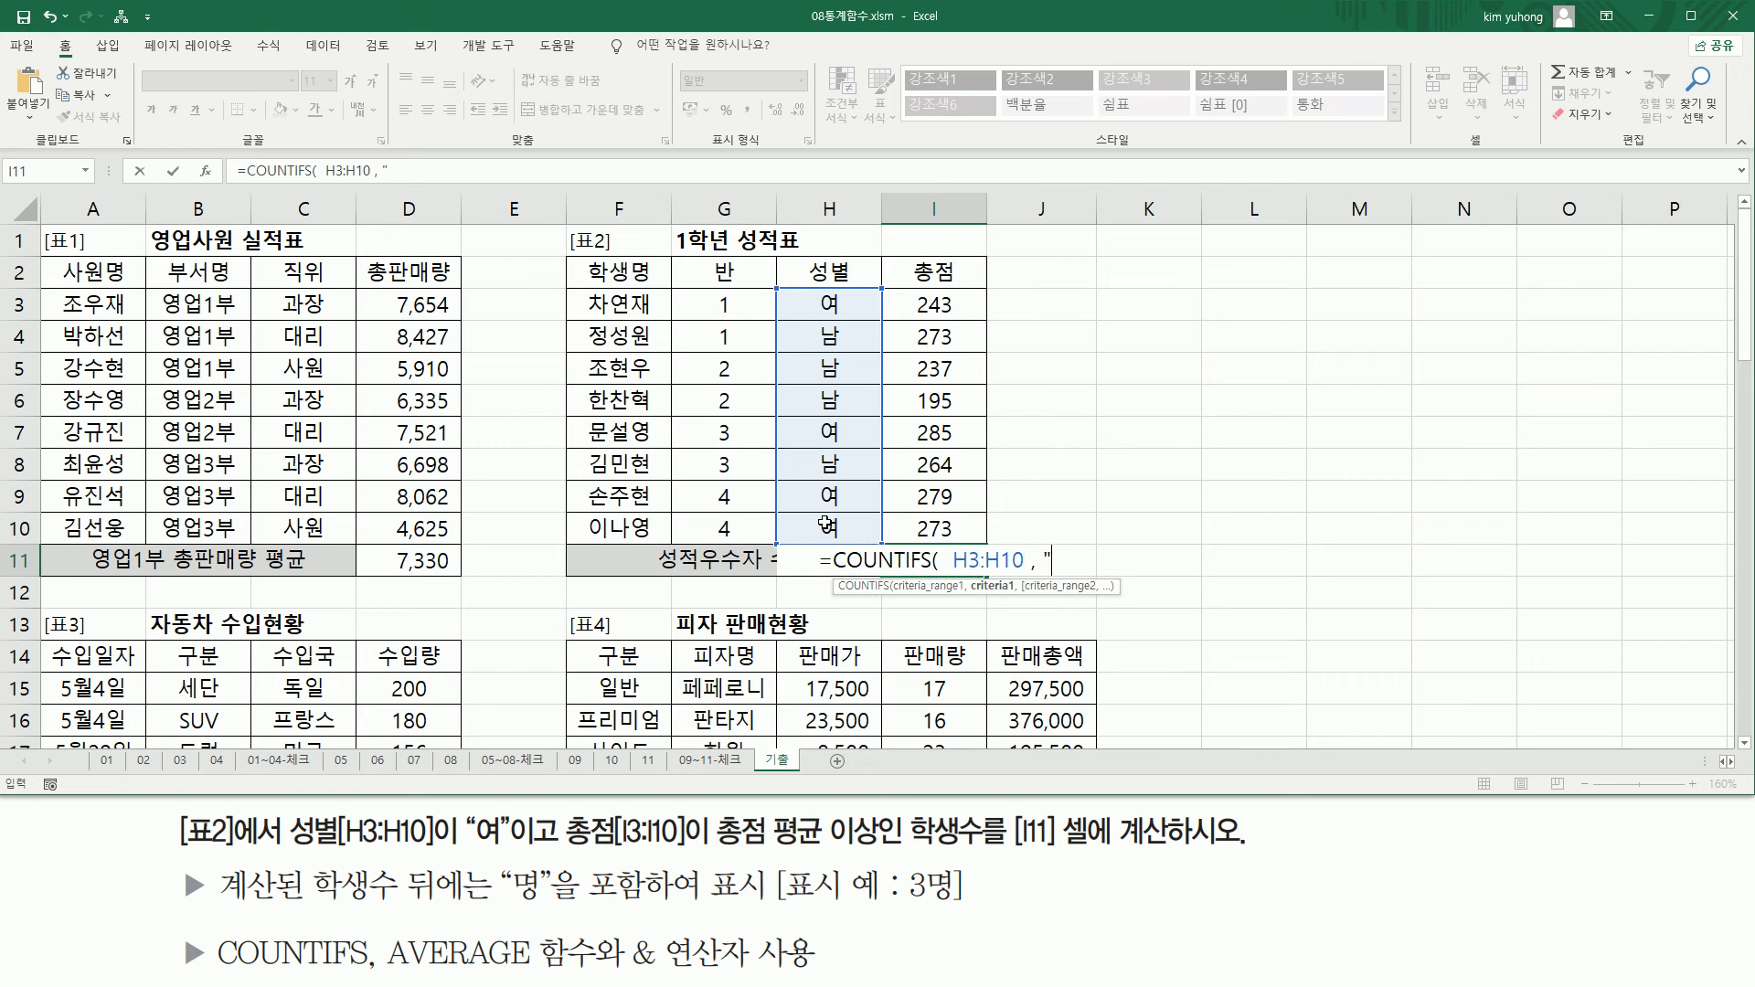
type("여\" ")
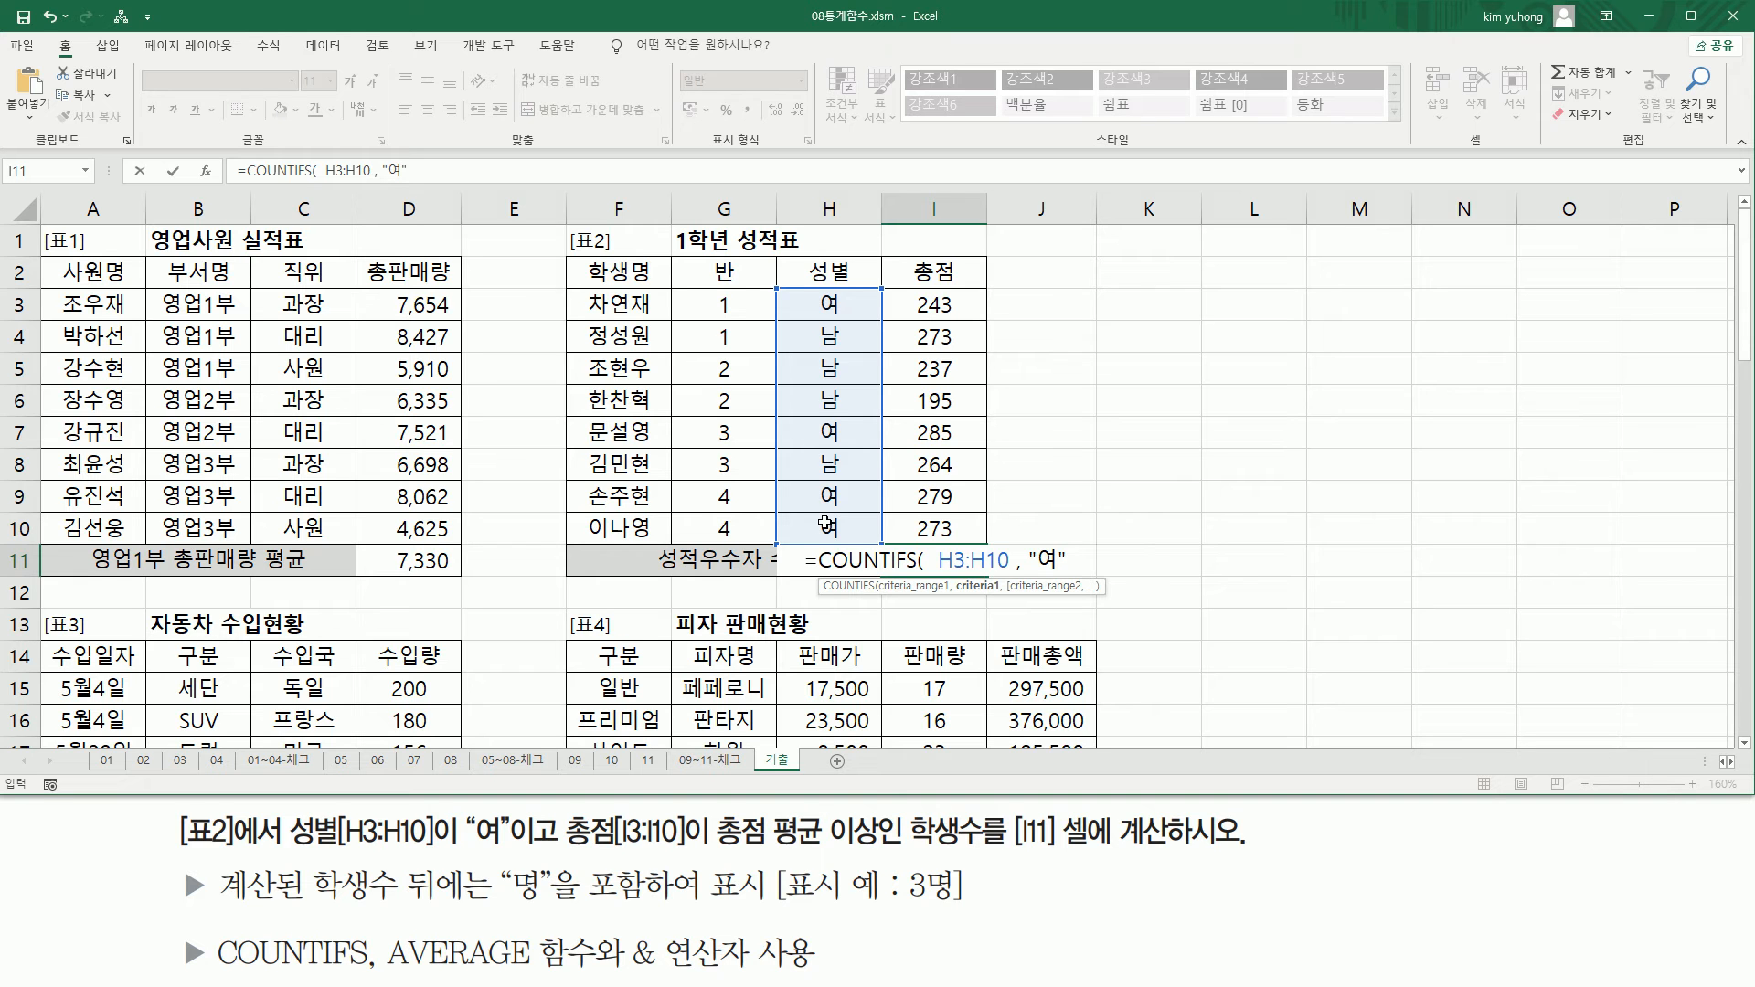
type(",")
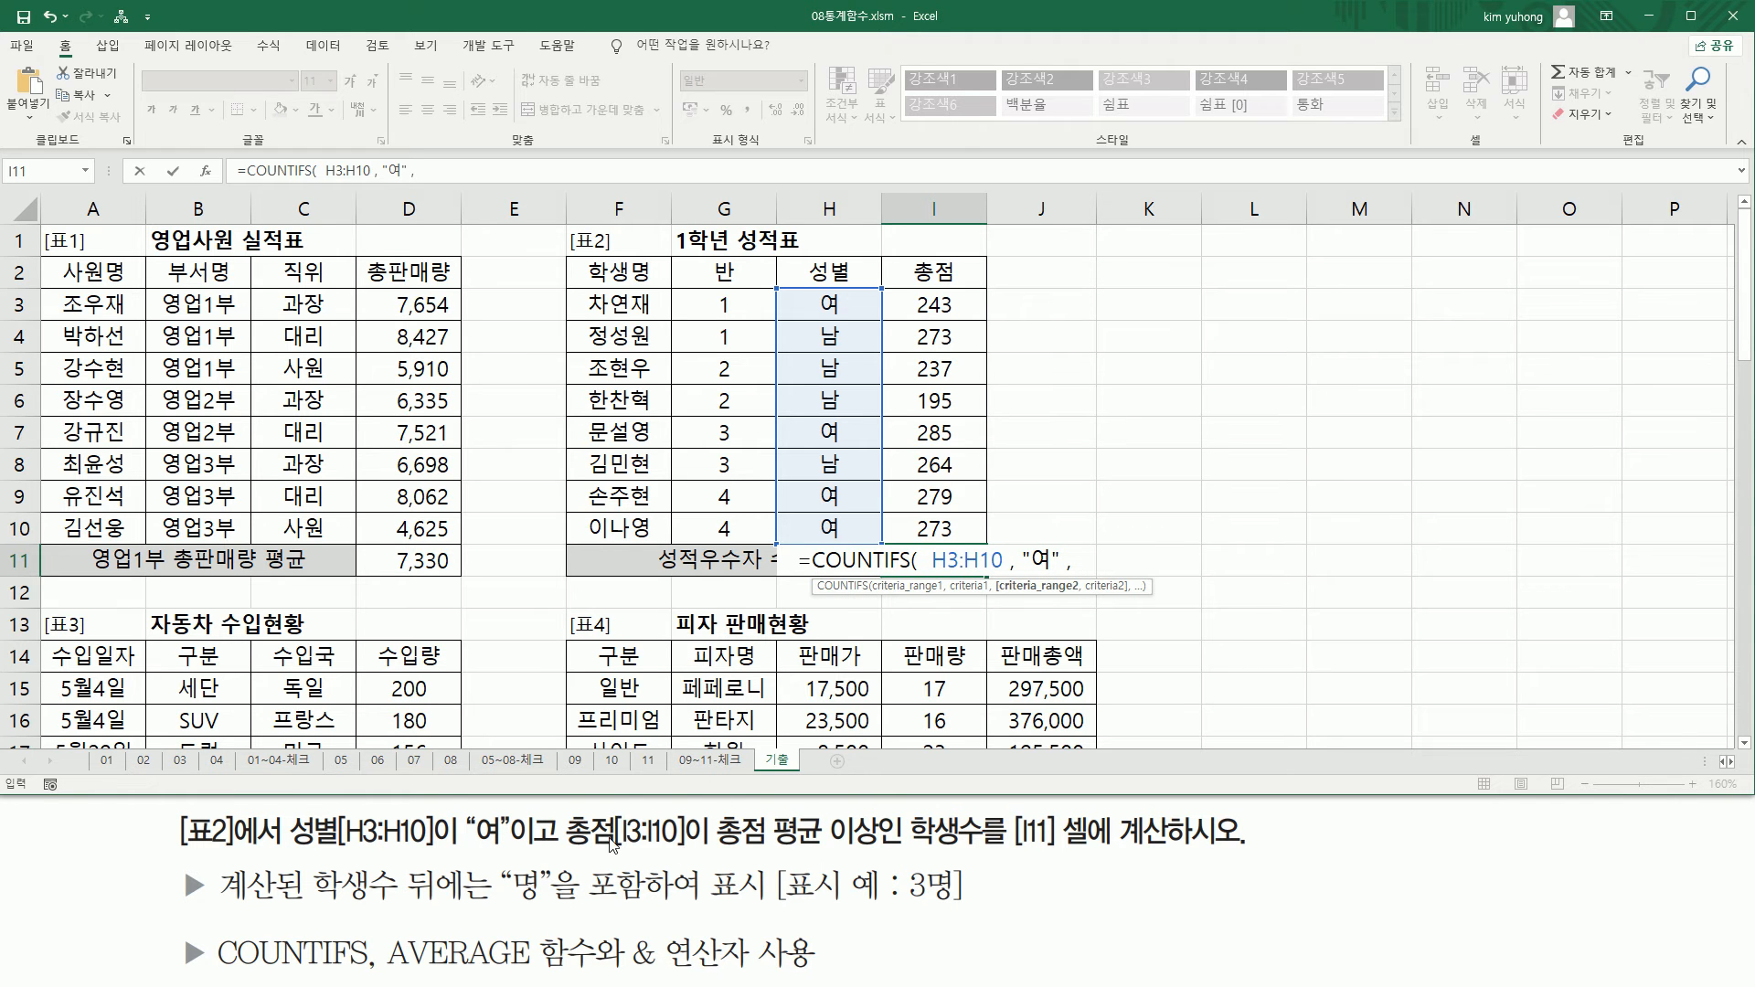
Add I3:I10 as the second COUNTIFS range, followed by ">=" and the cut AVERAGE(I3:I10) expression
left_click_drag(939, 304, 939, 530)
type(",   I3:I10 ,")
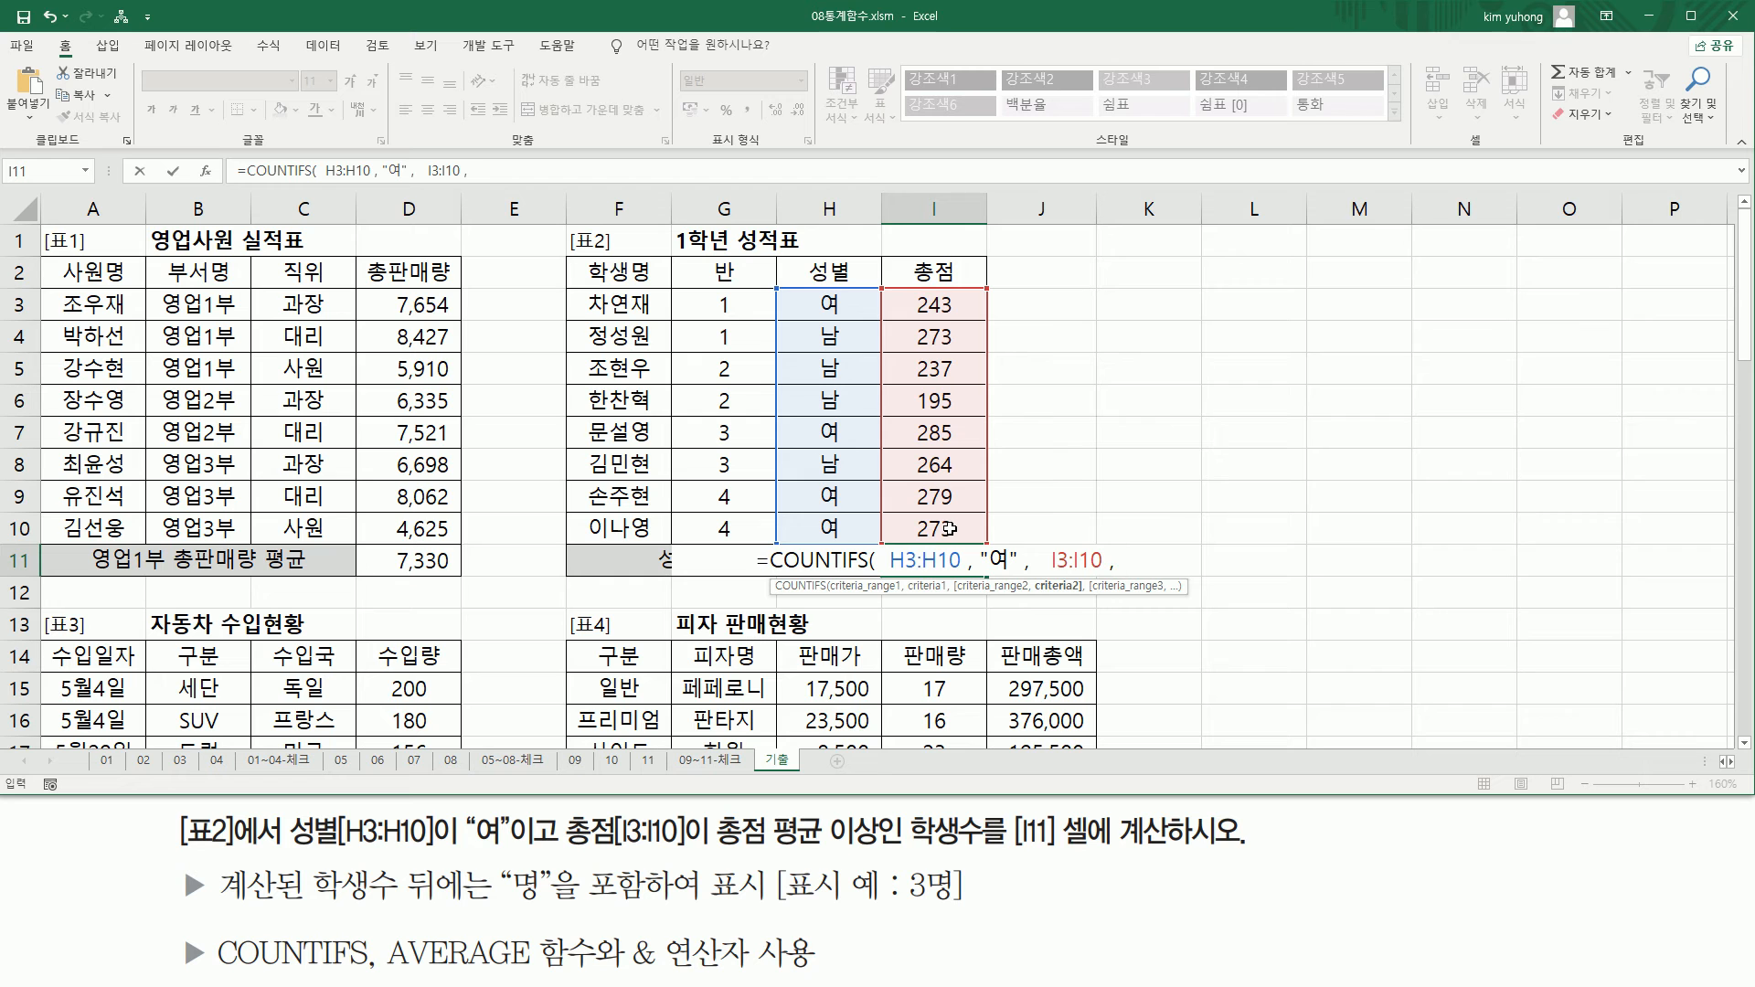
type("\"")
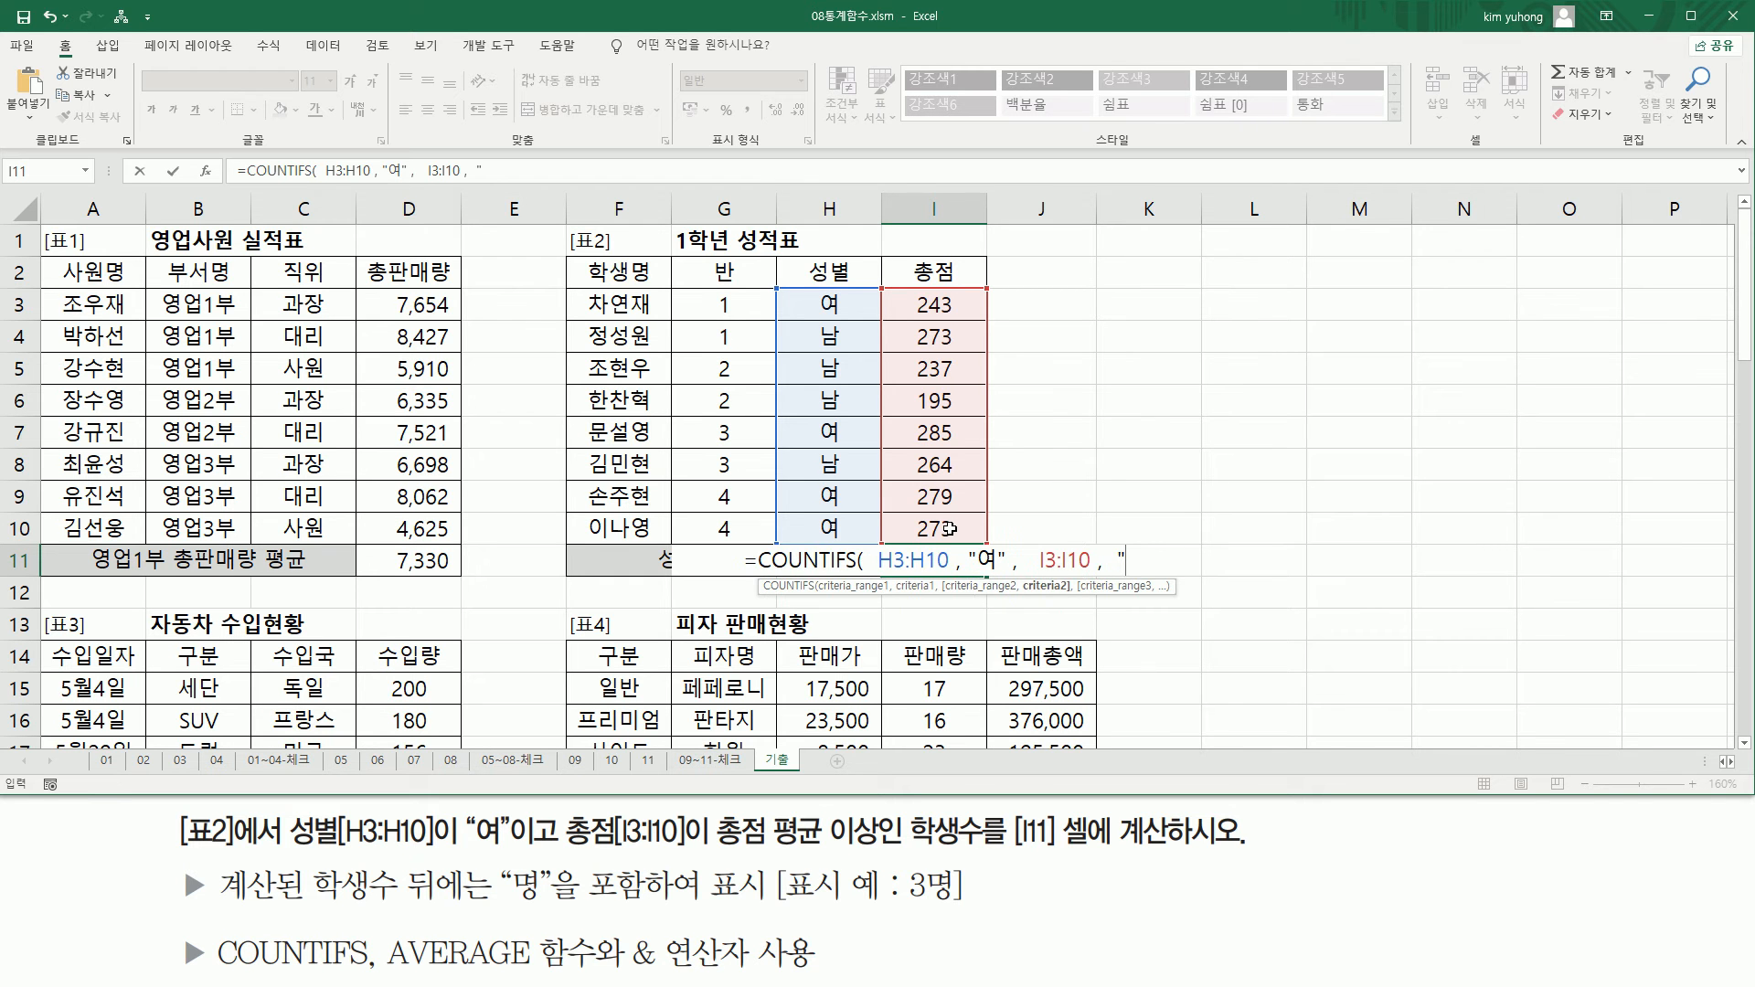
type(">=")
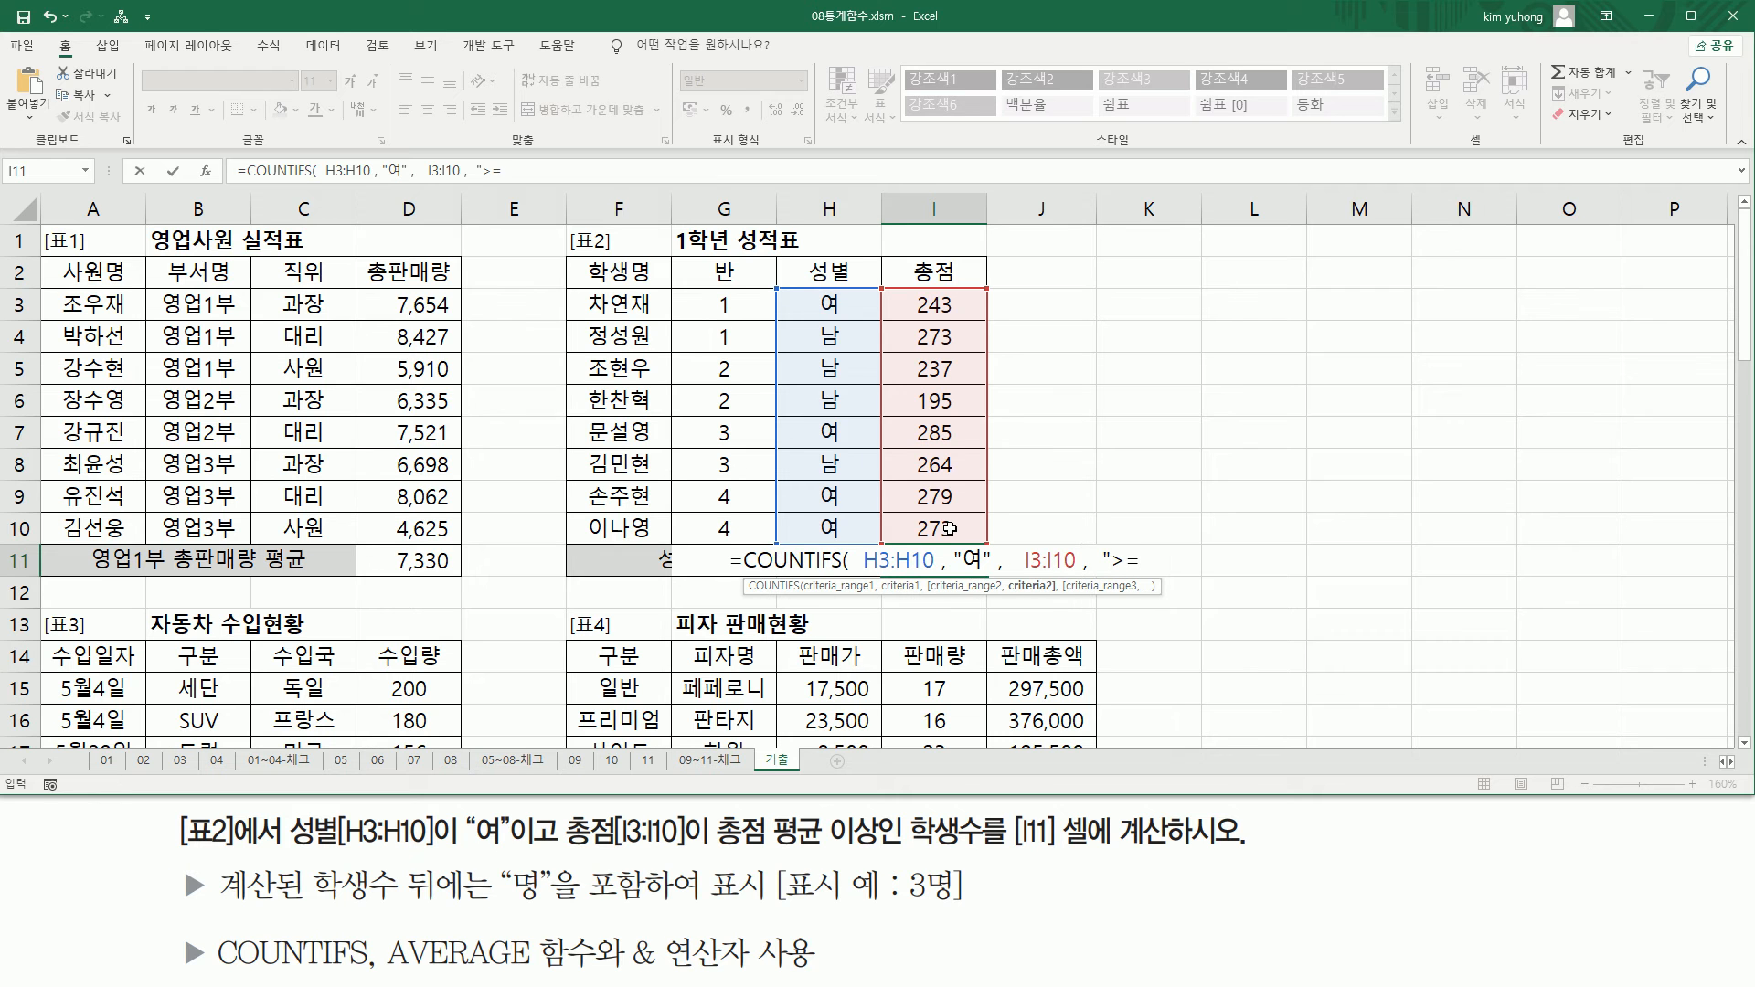
type("\"")
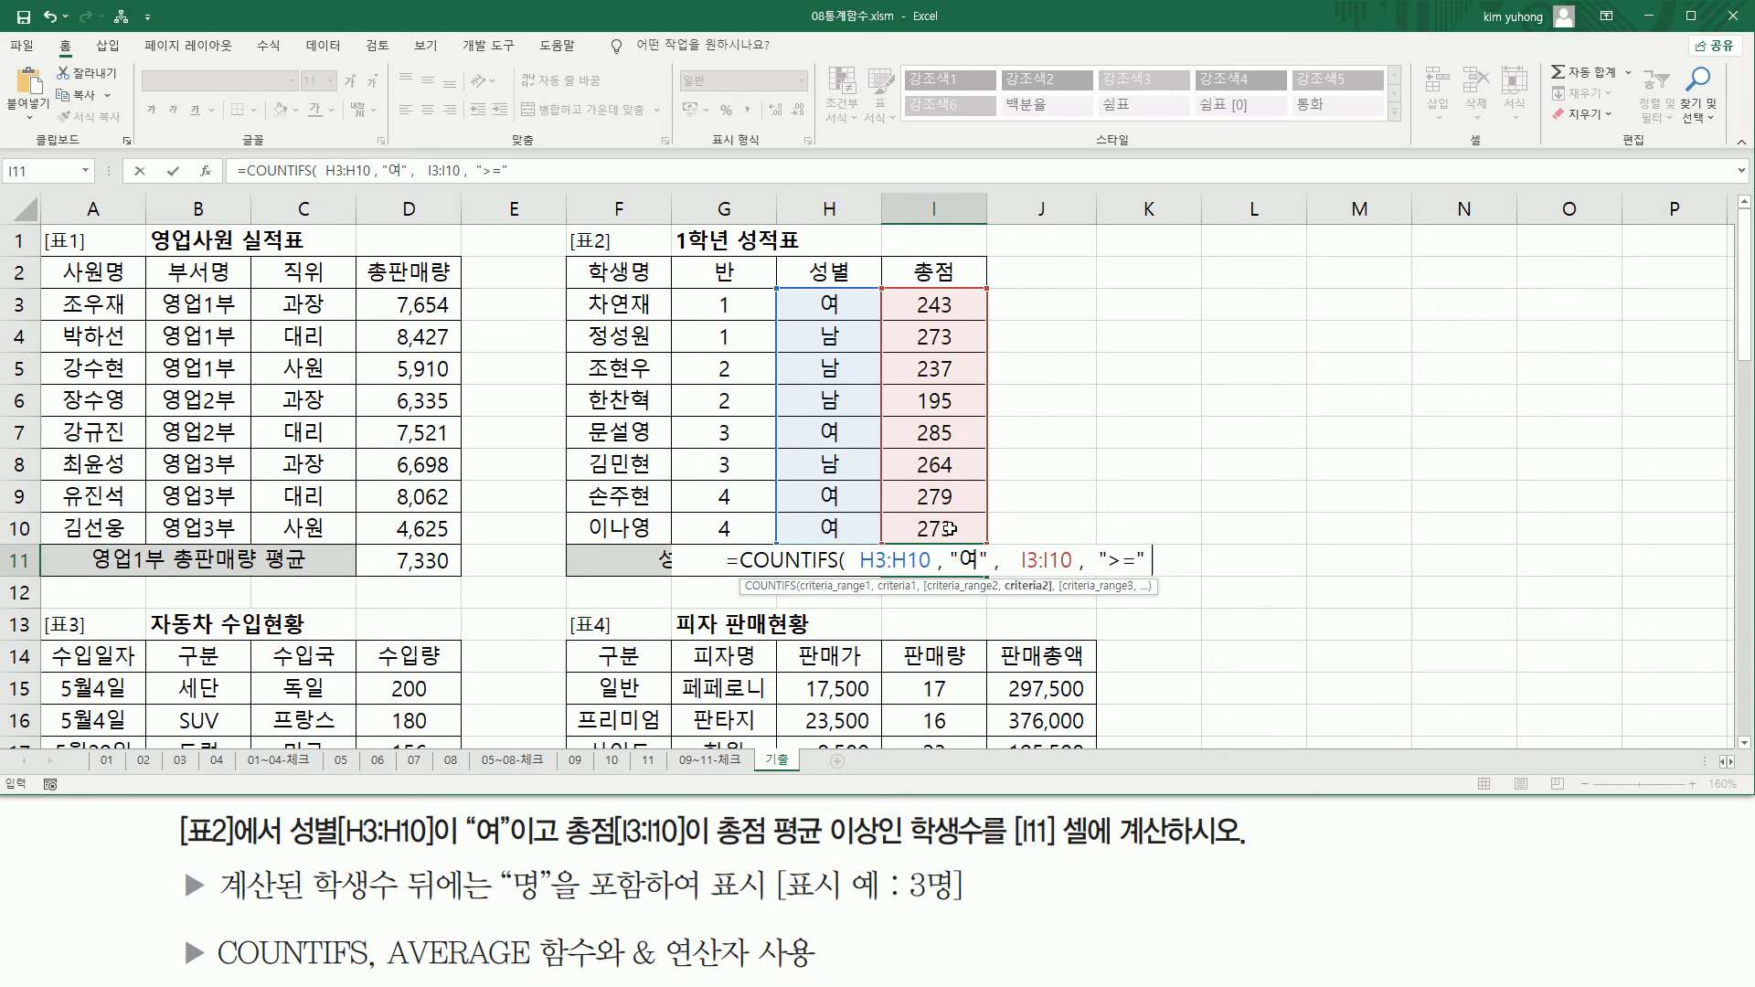
type(" AVERAGE(I3:I10)")
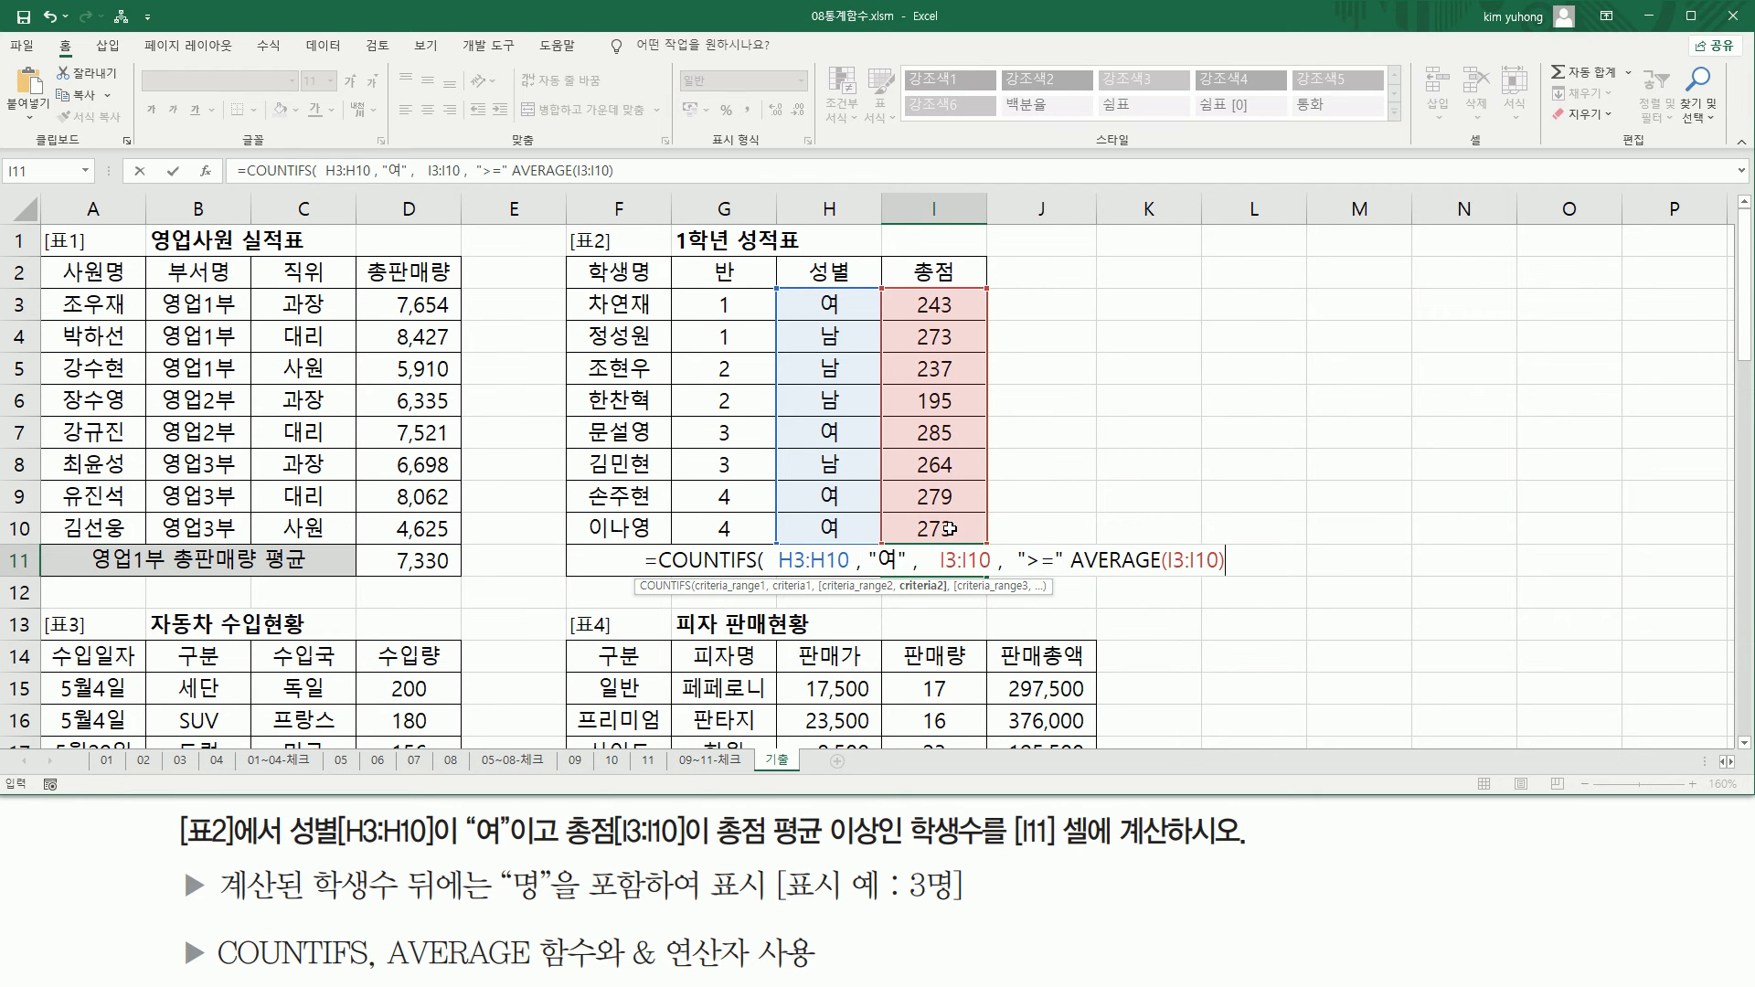
Join ">=" and AVERAGE(I3:I10) with the & operator in the second COUNTIFS criterion
left_click(1072, 561)
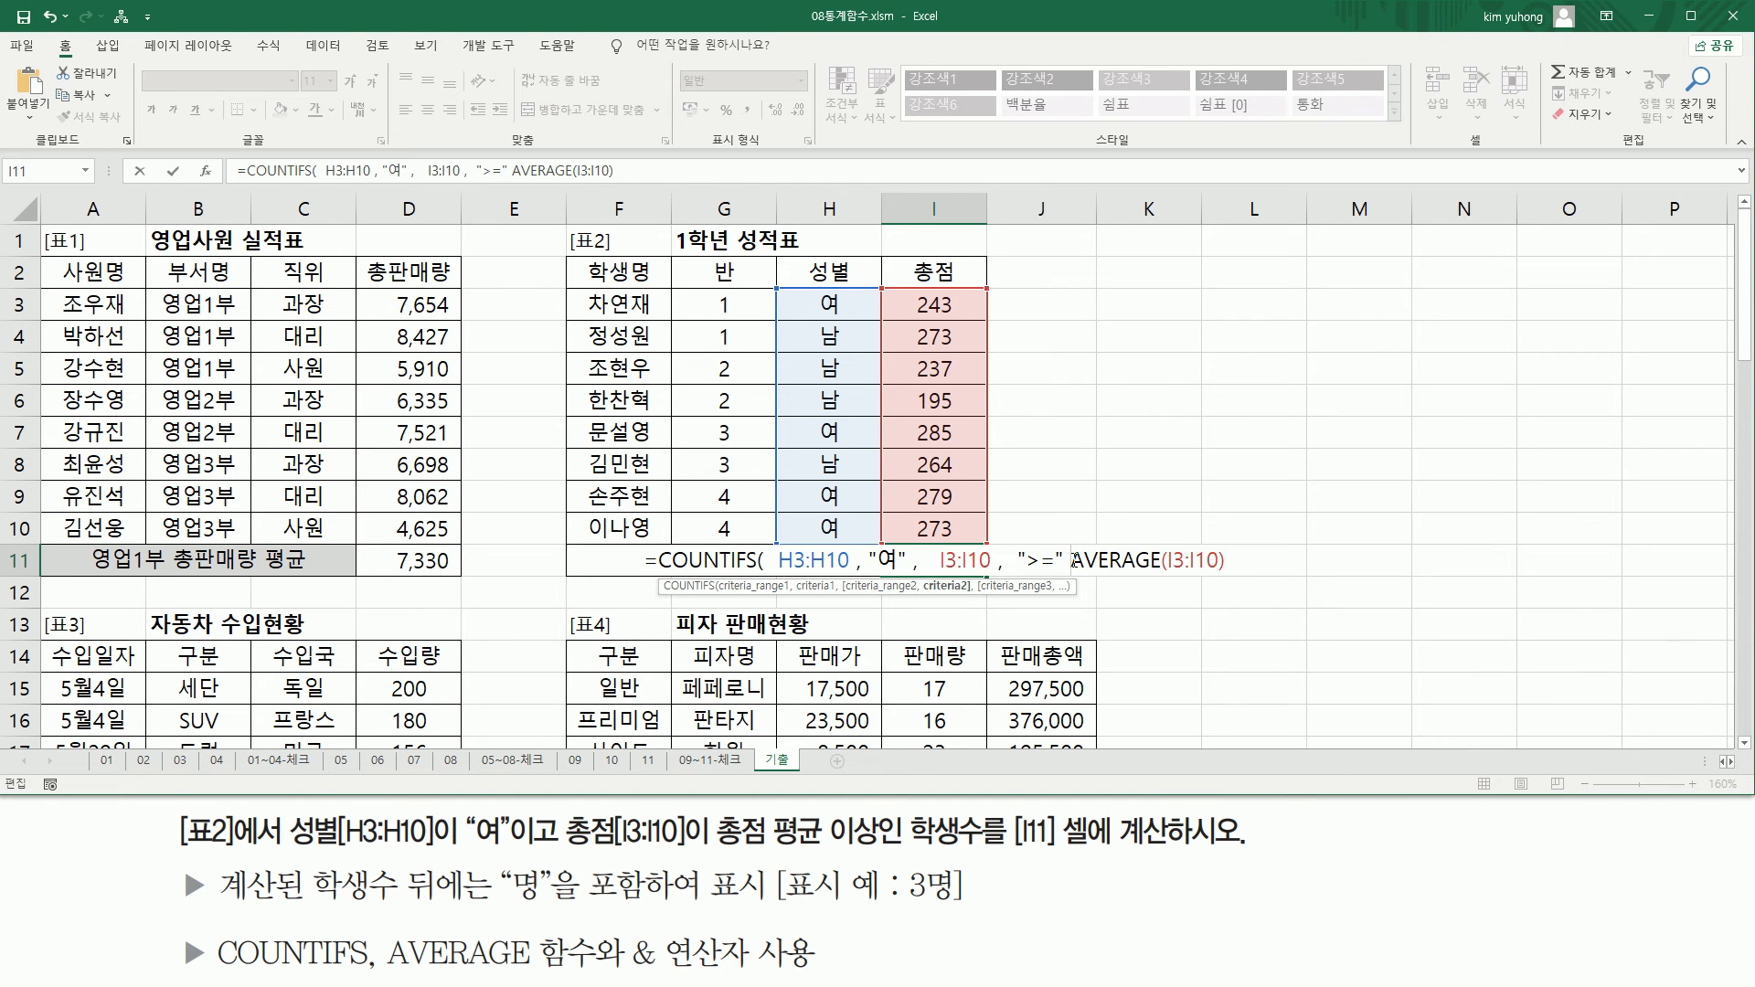
key("ctrl+2")
left_click_drag(1022, 571, 1224, 572)
key("Escape")
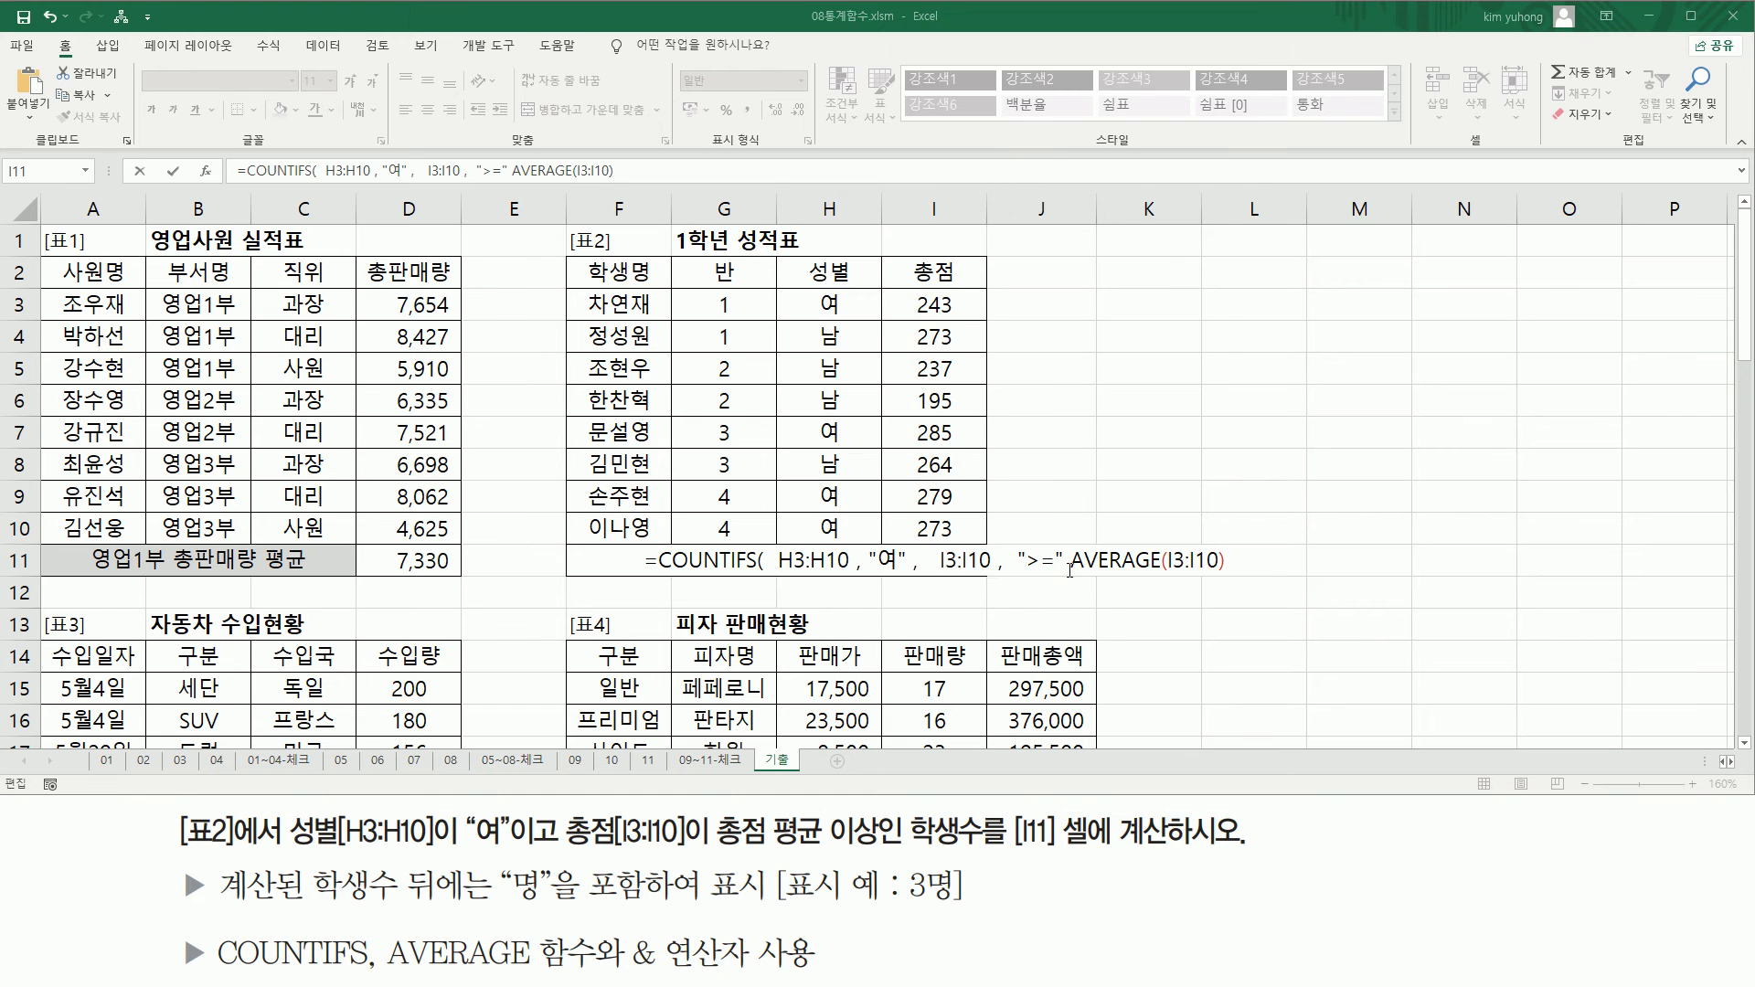
type("&")
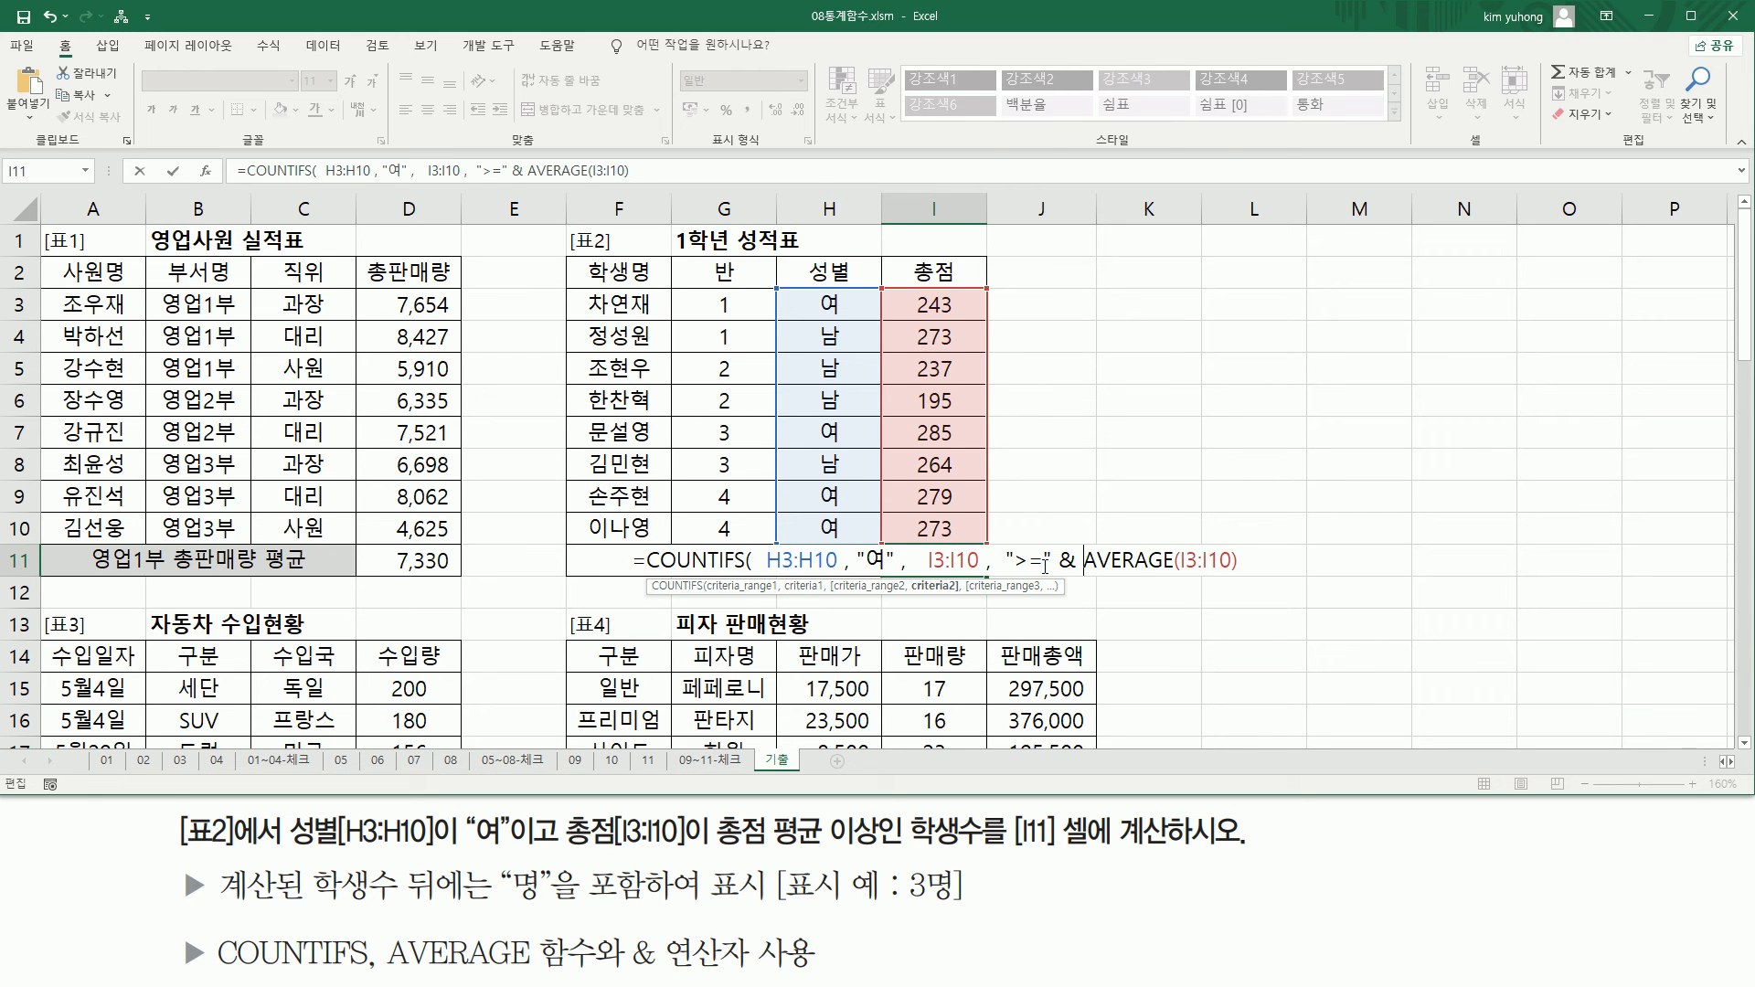
mouse_move(1003, 542)
left_mouse_down()
mouse_move(1029, 578)
mouse_move(1245, 578)
left_mouse_up()
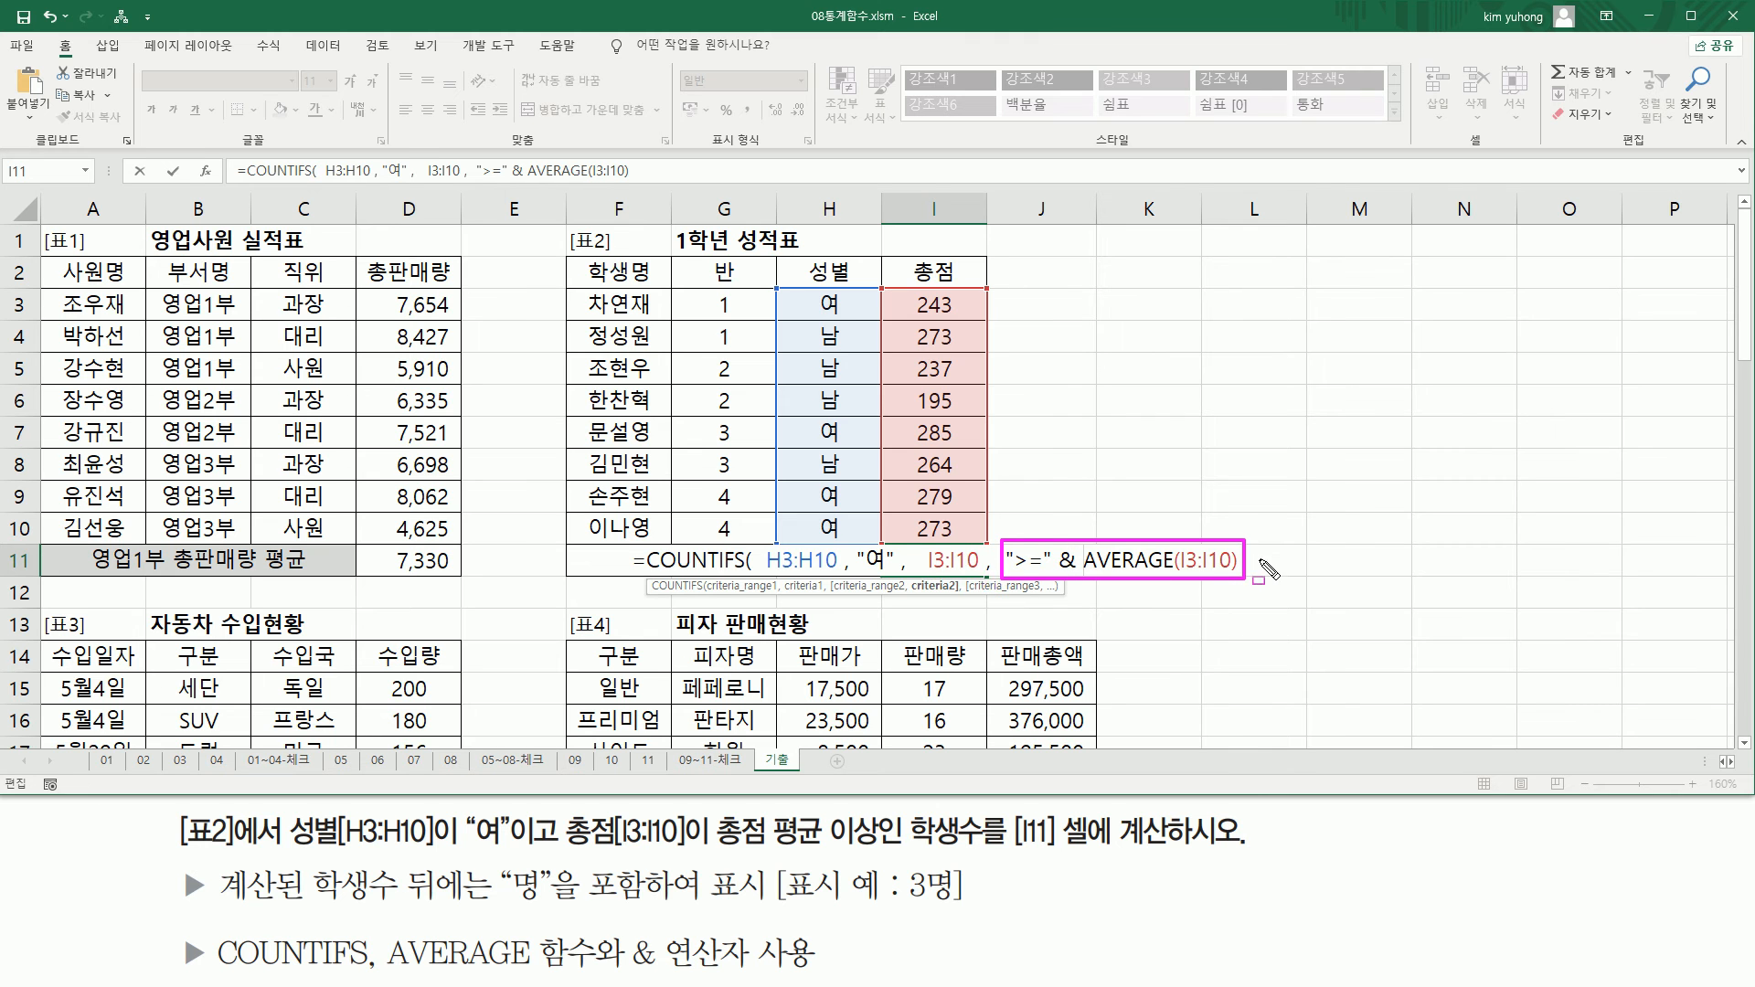
key("Escape")
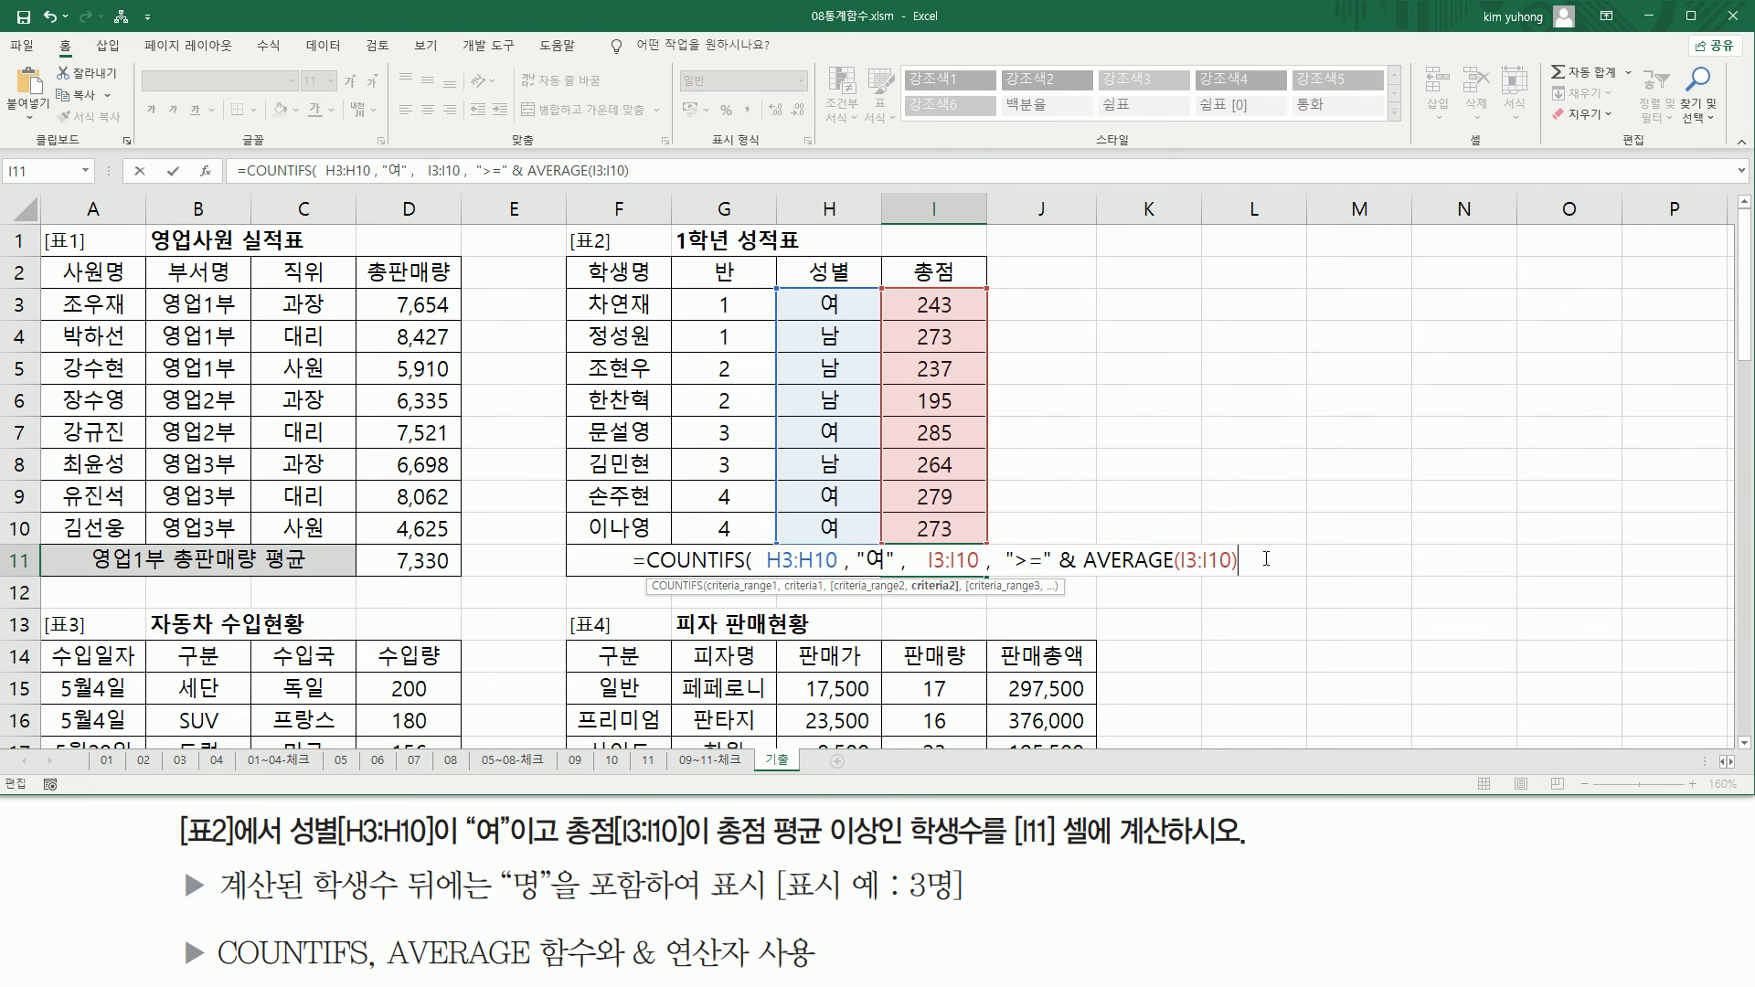
Close the COUNTIFS function's parenthesis, commit the formula and reselect cell I11
type(")")
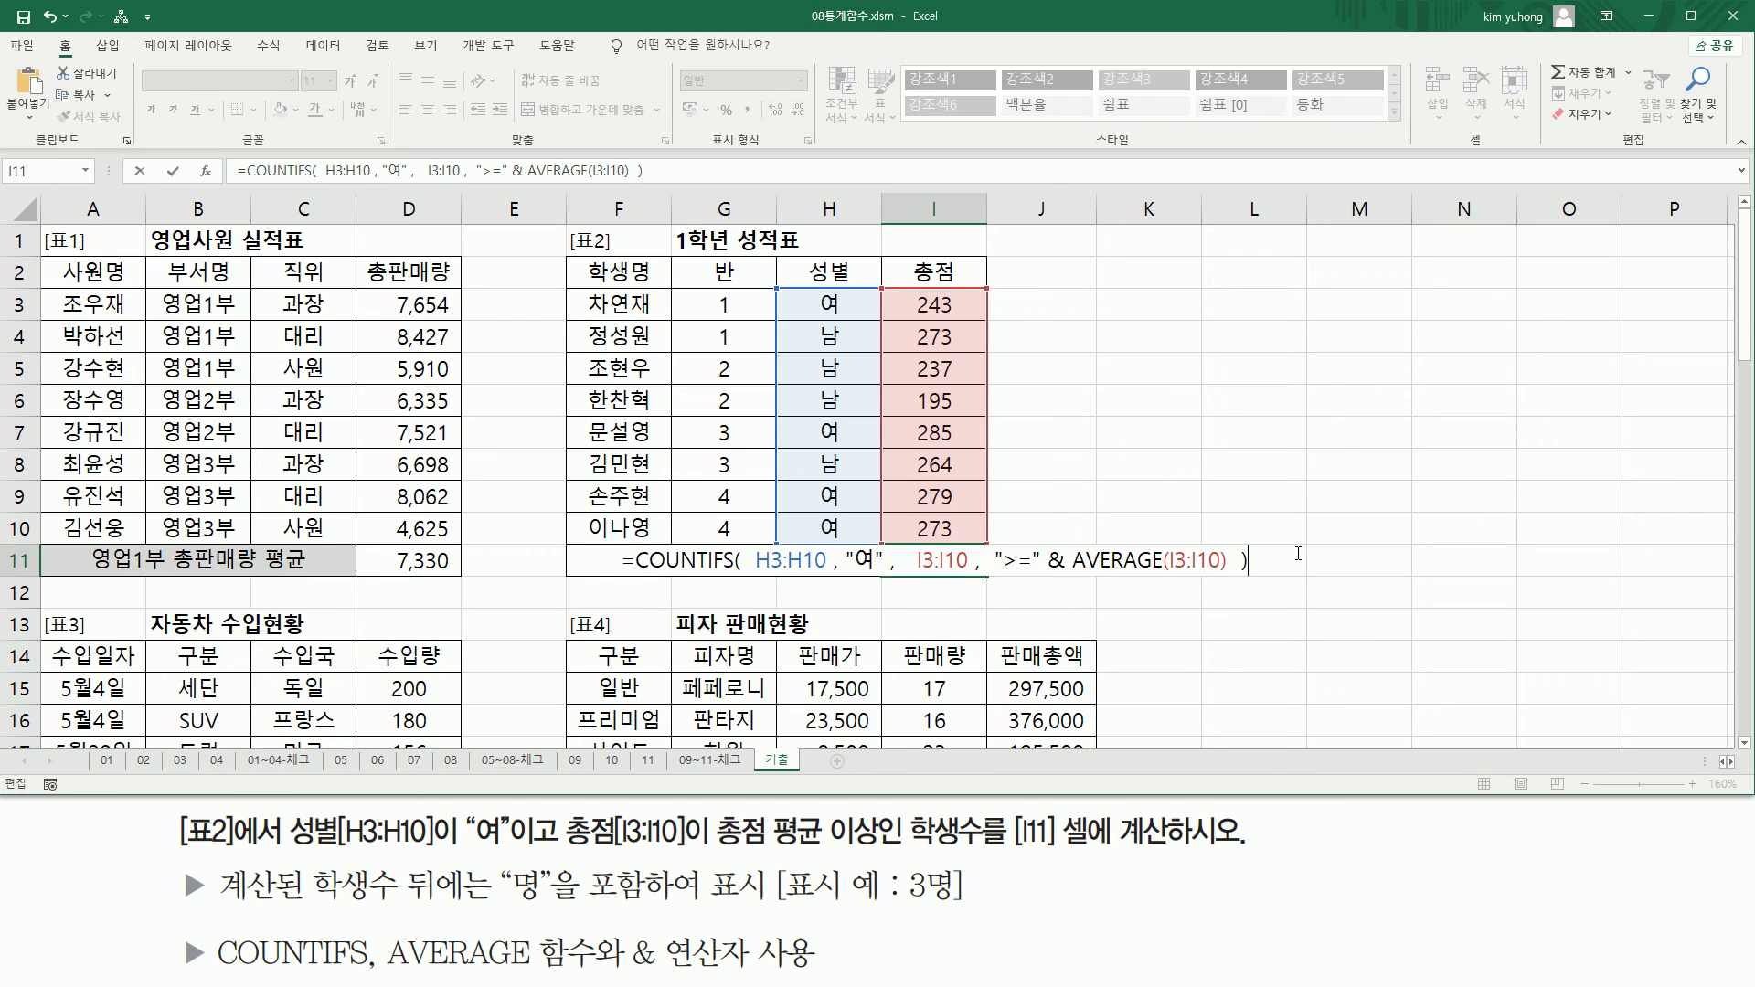
key("Return")
left_click(951, 554)
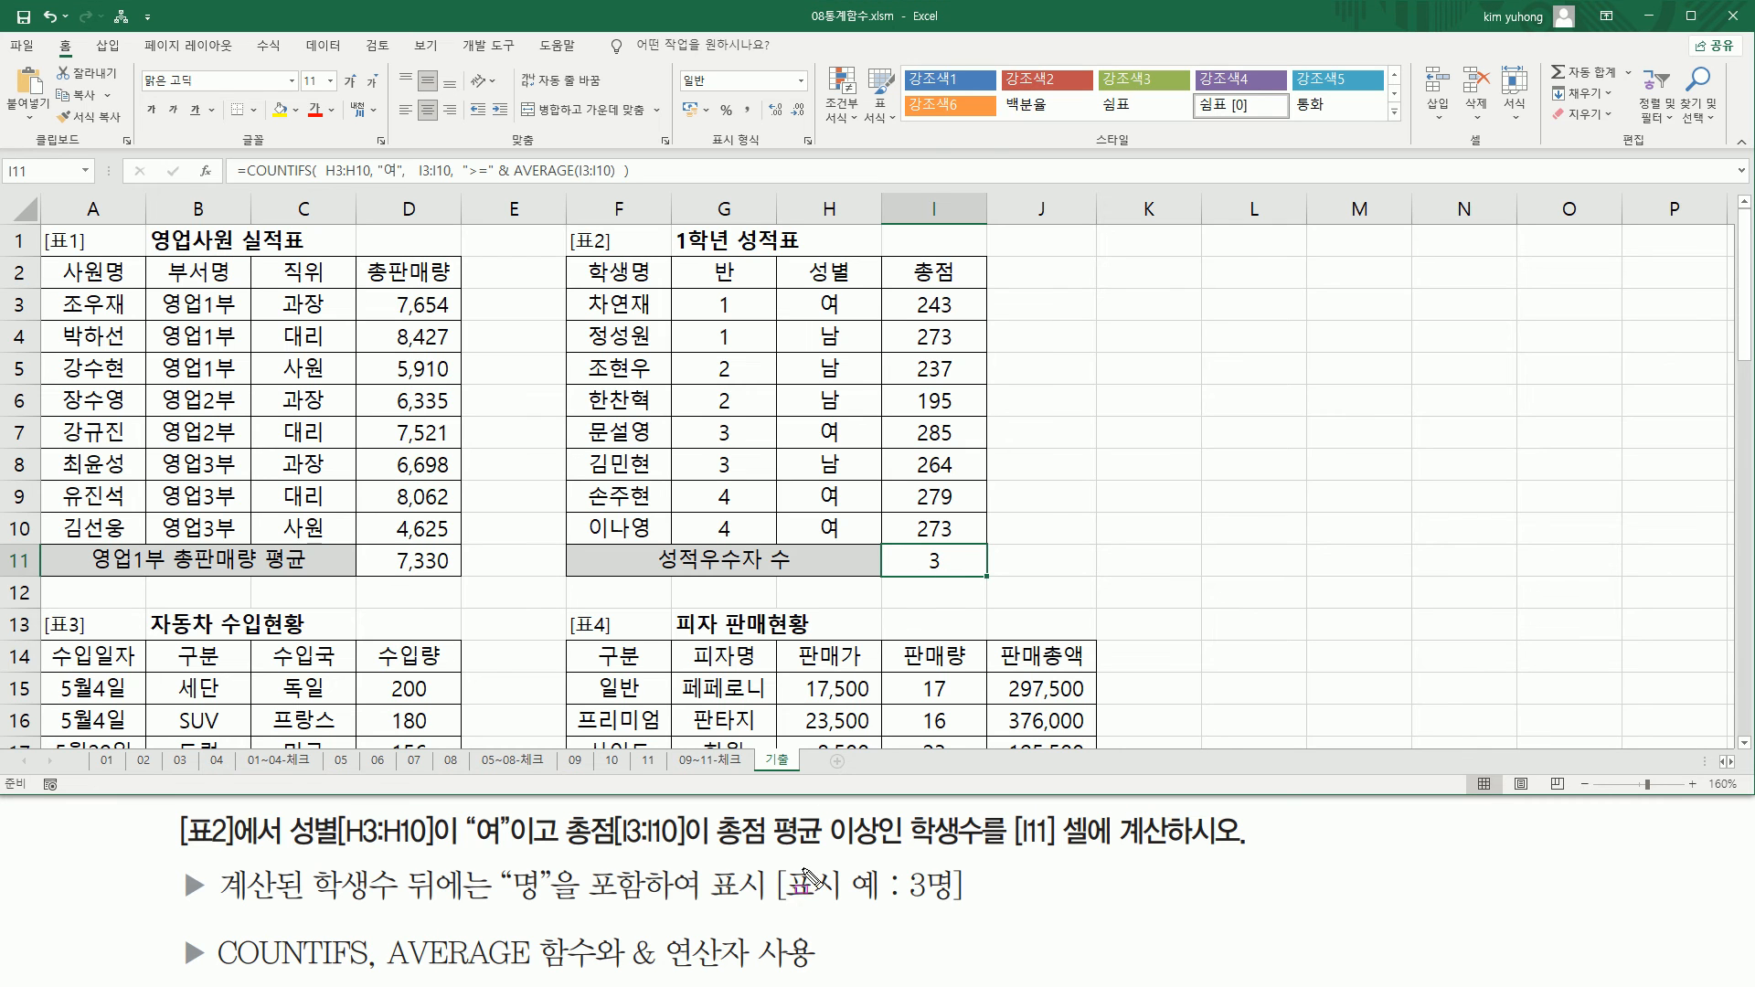
Append & "명" after the COUNTIFS function in I11 and commit the formula
mouse_move(792, 904)
left_mouse_down()
mouse_move(964, 905)
mouse_move(956, 865)
left_mouse_up()
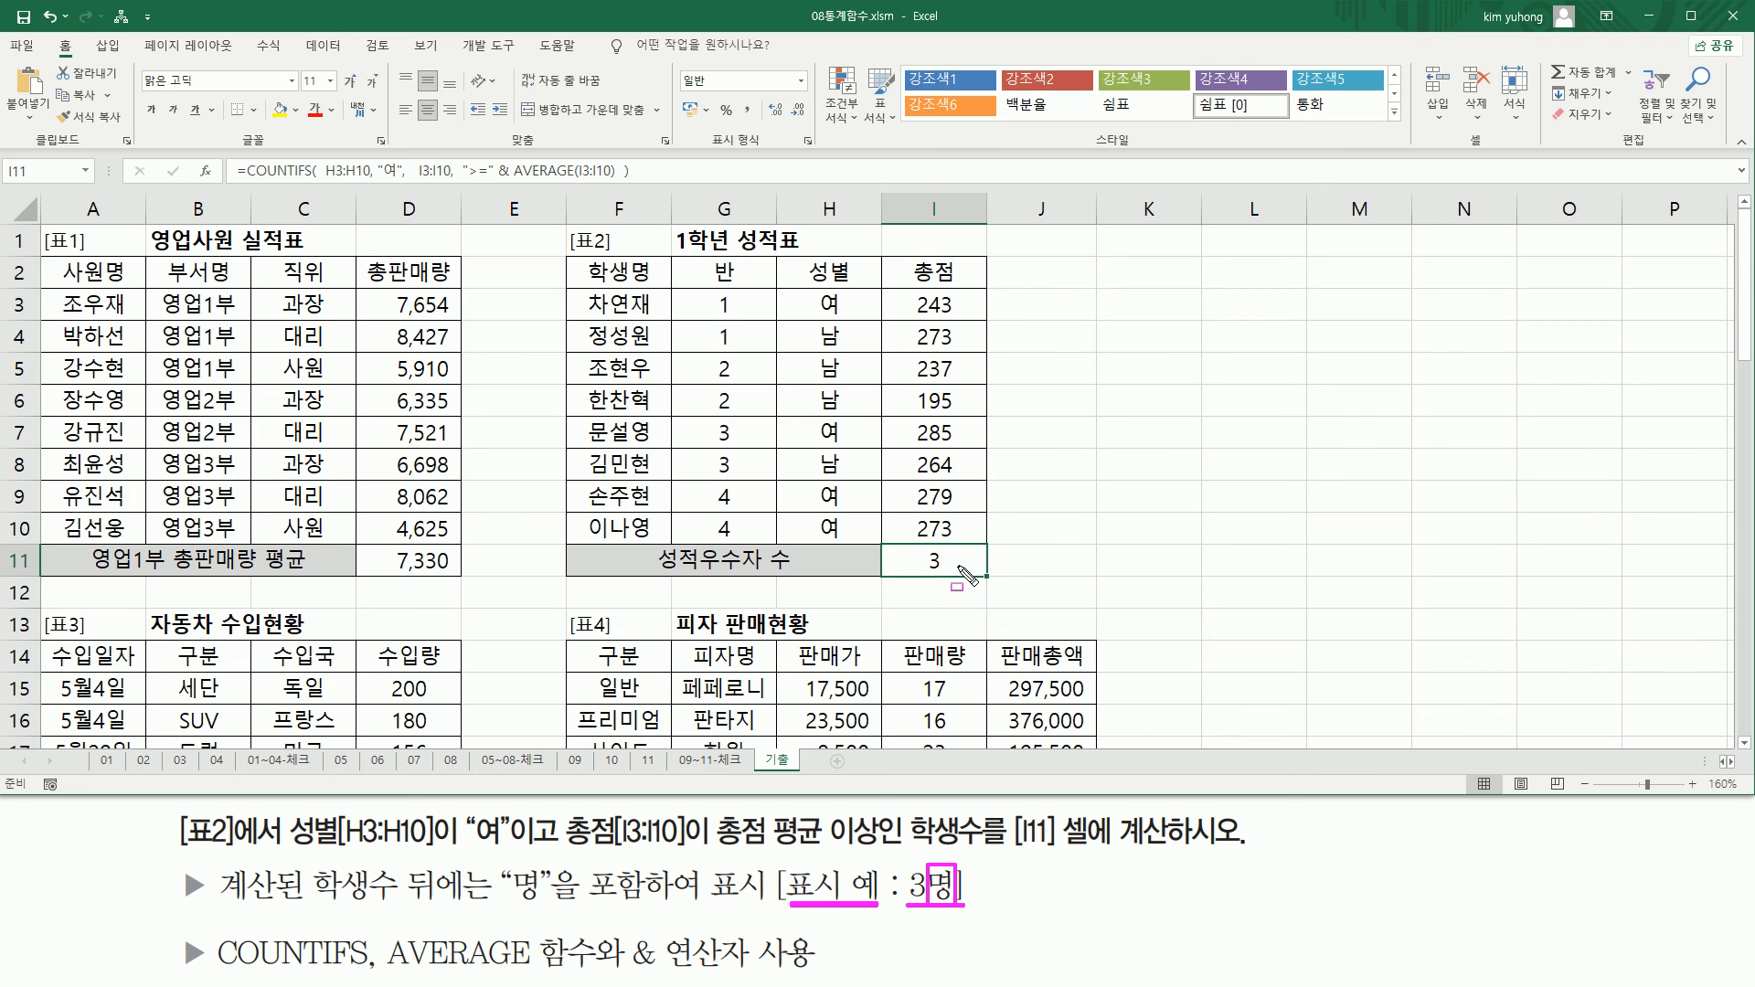
key("Escape")
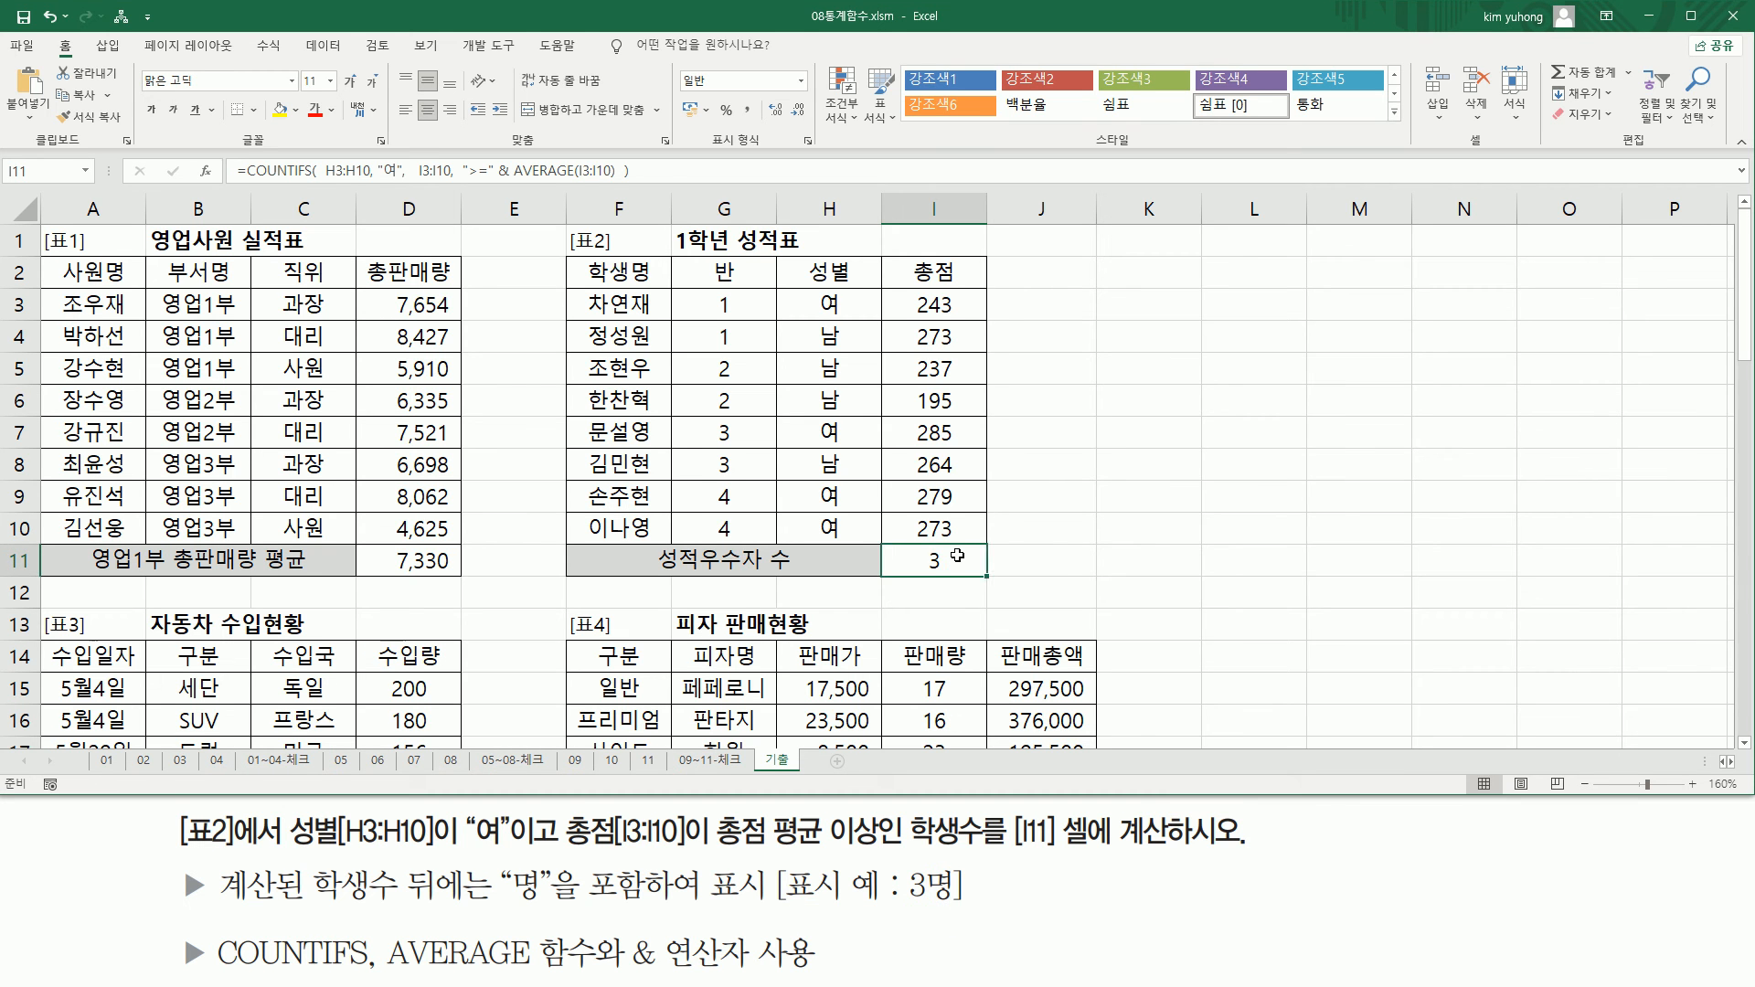
double_click(955, 564)
left_click(1255, 559)
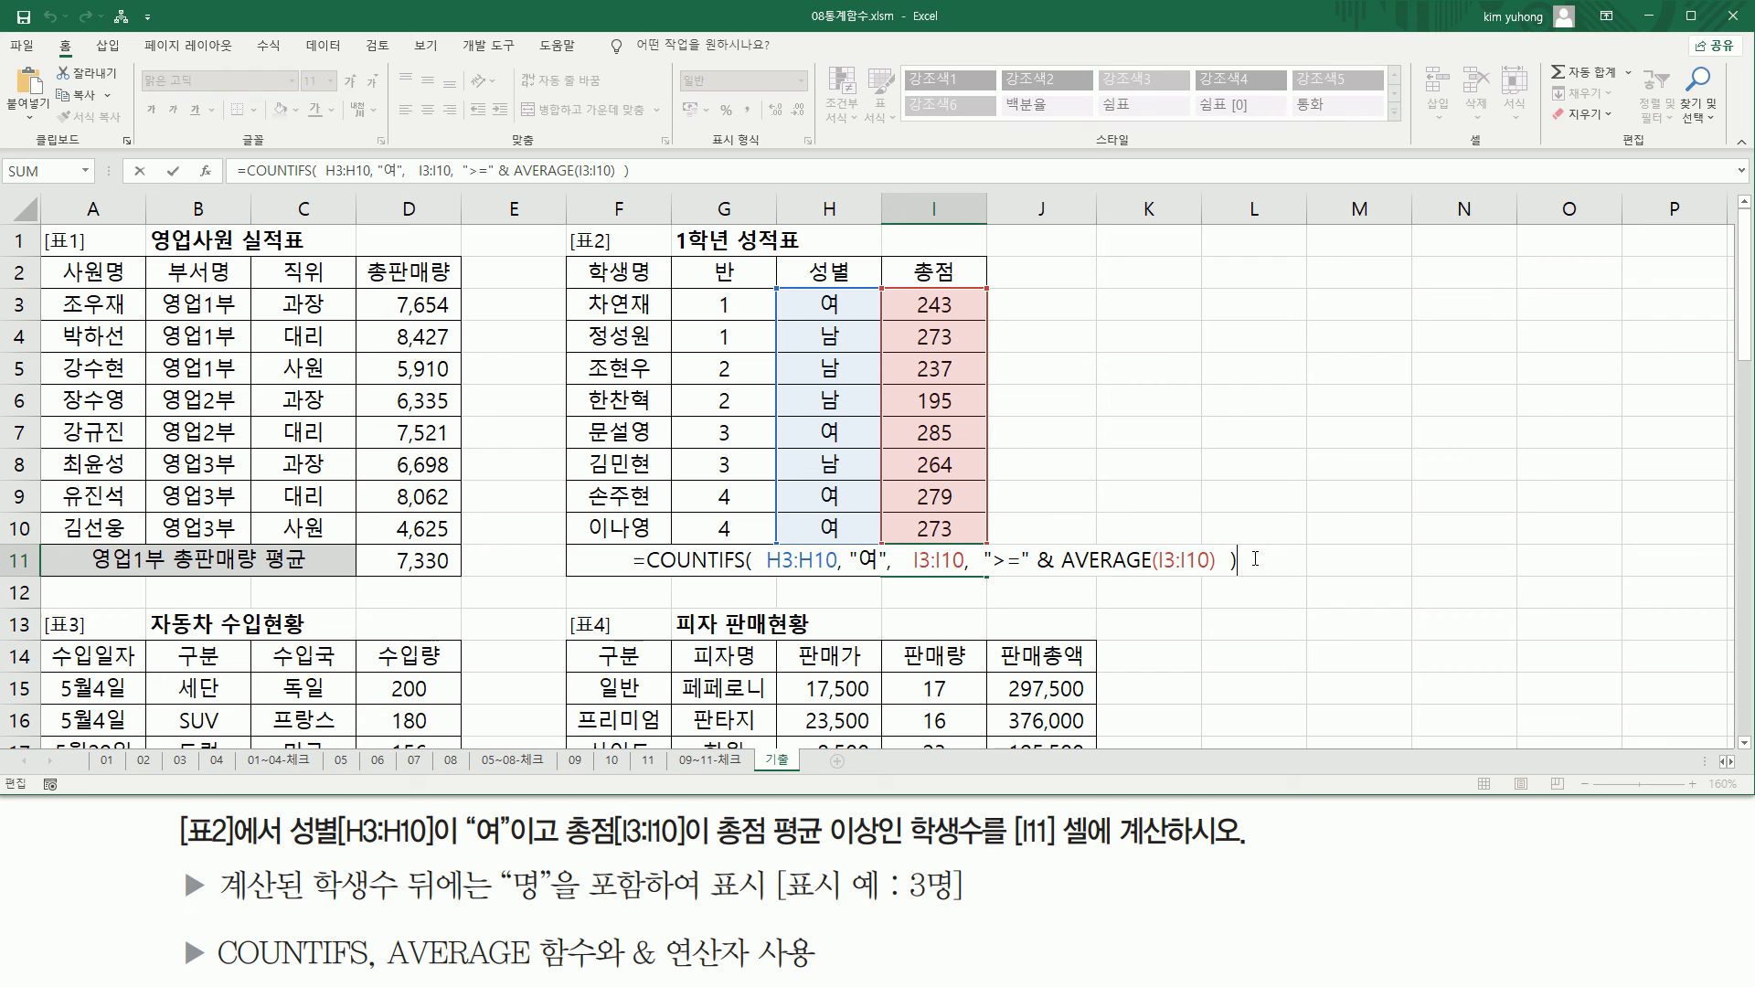
type("&")
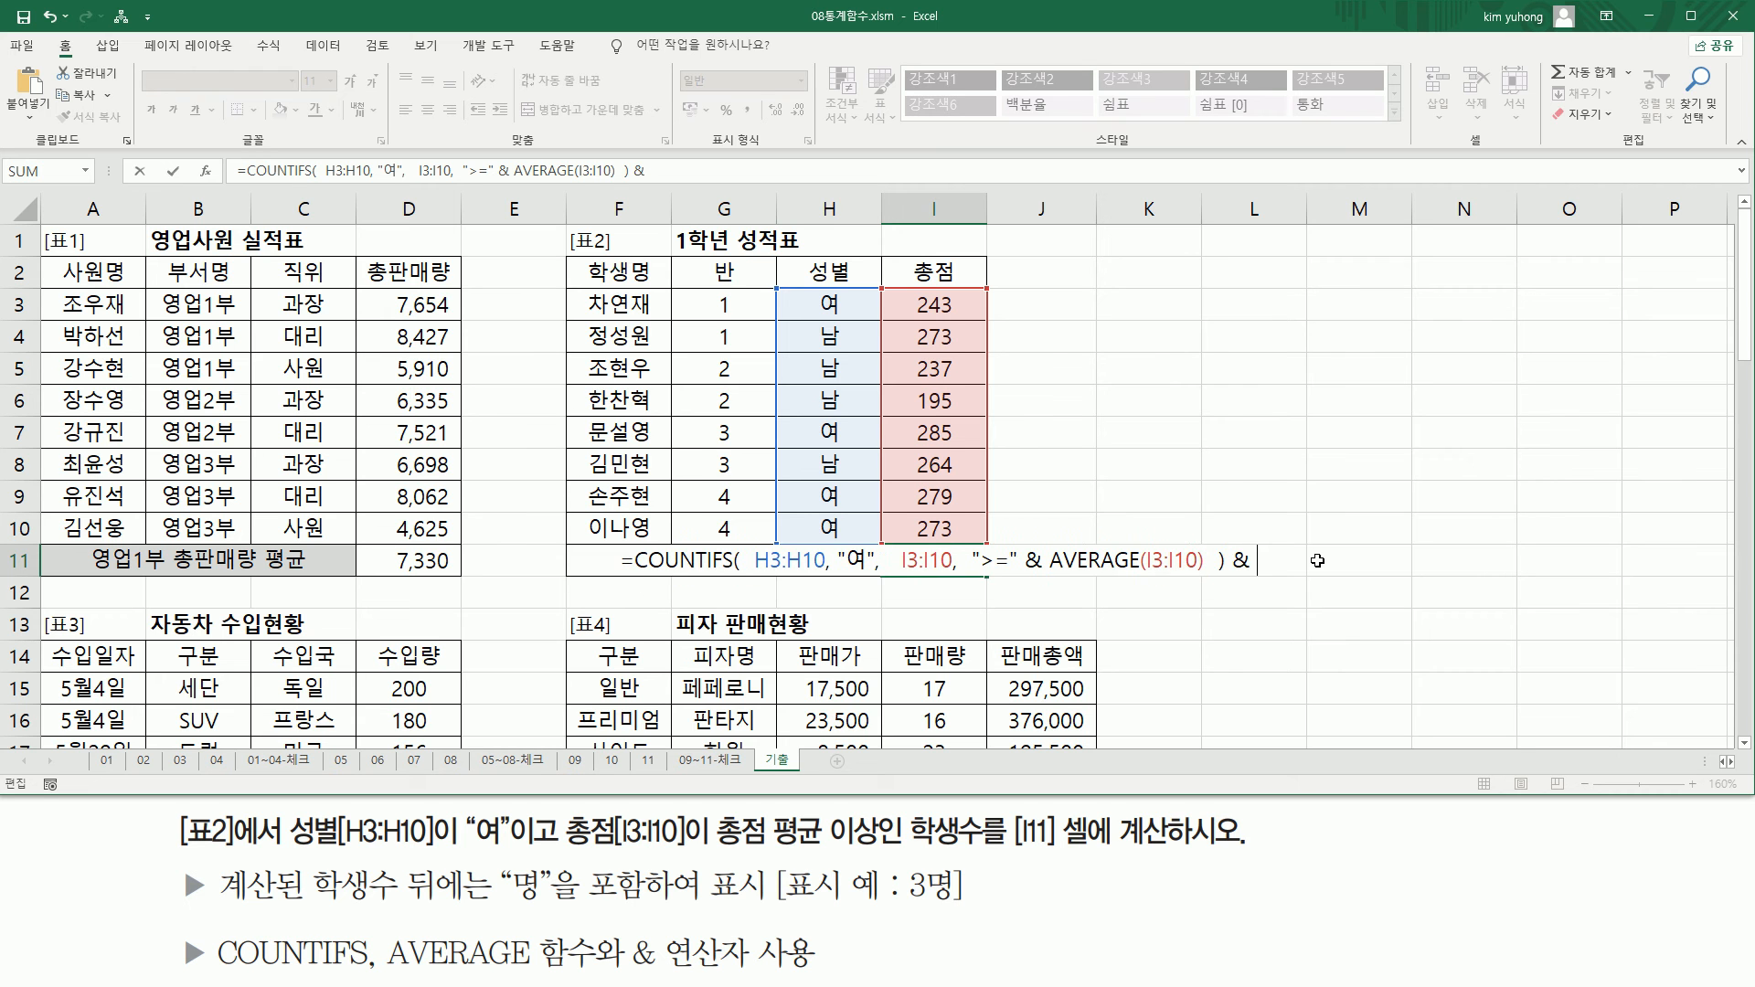
type(" \"명\"")
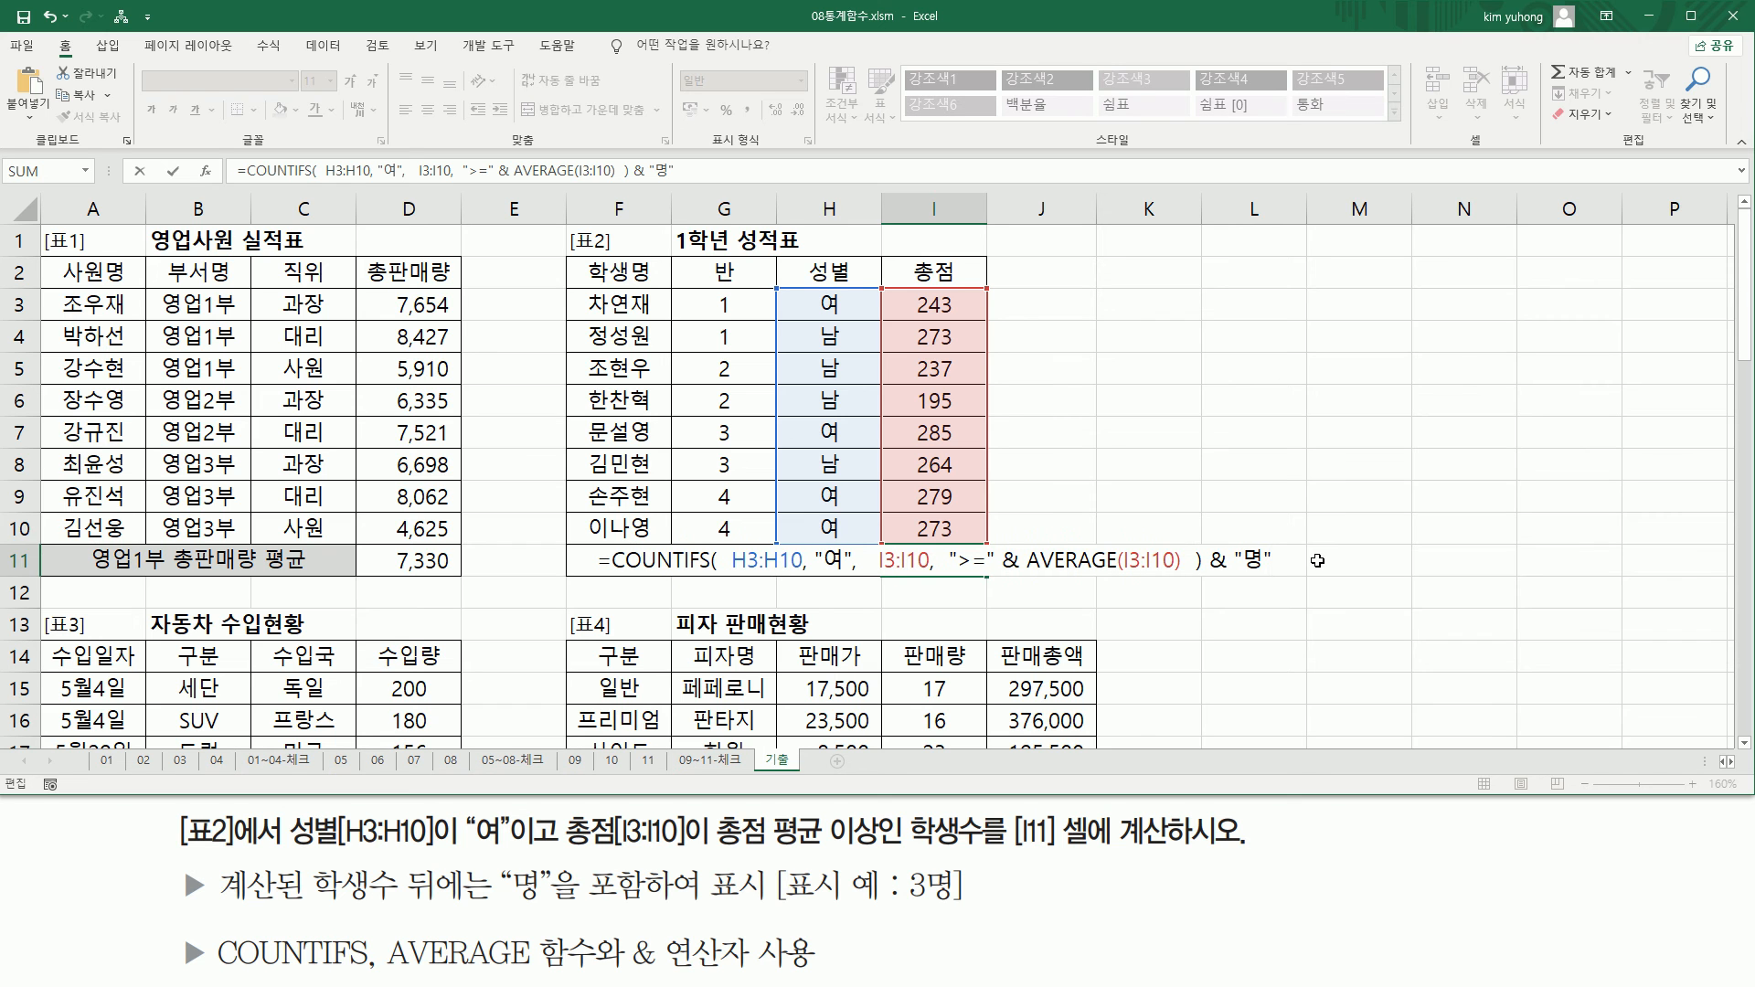
mouse_move(609, 574)
left_mouse_down()
mouse_move(1195, 574)
mouse_move(1209, 550)
mouse_move(1225, 573)
mouse_move(1261, 574)
left_mouse_up()
key("Escape")
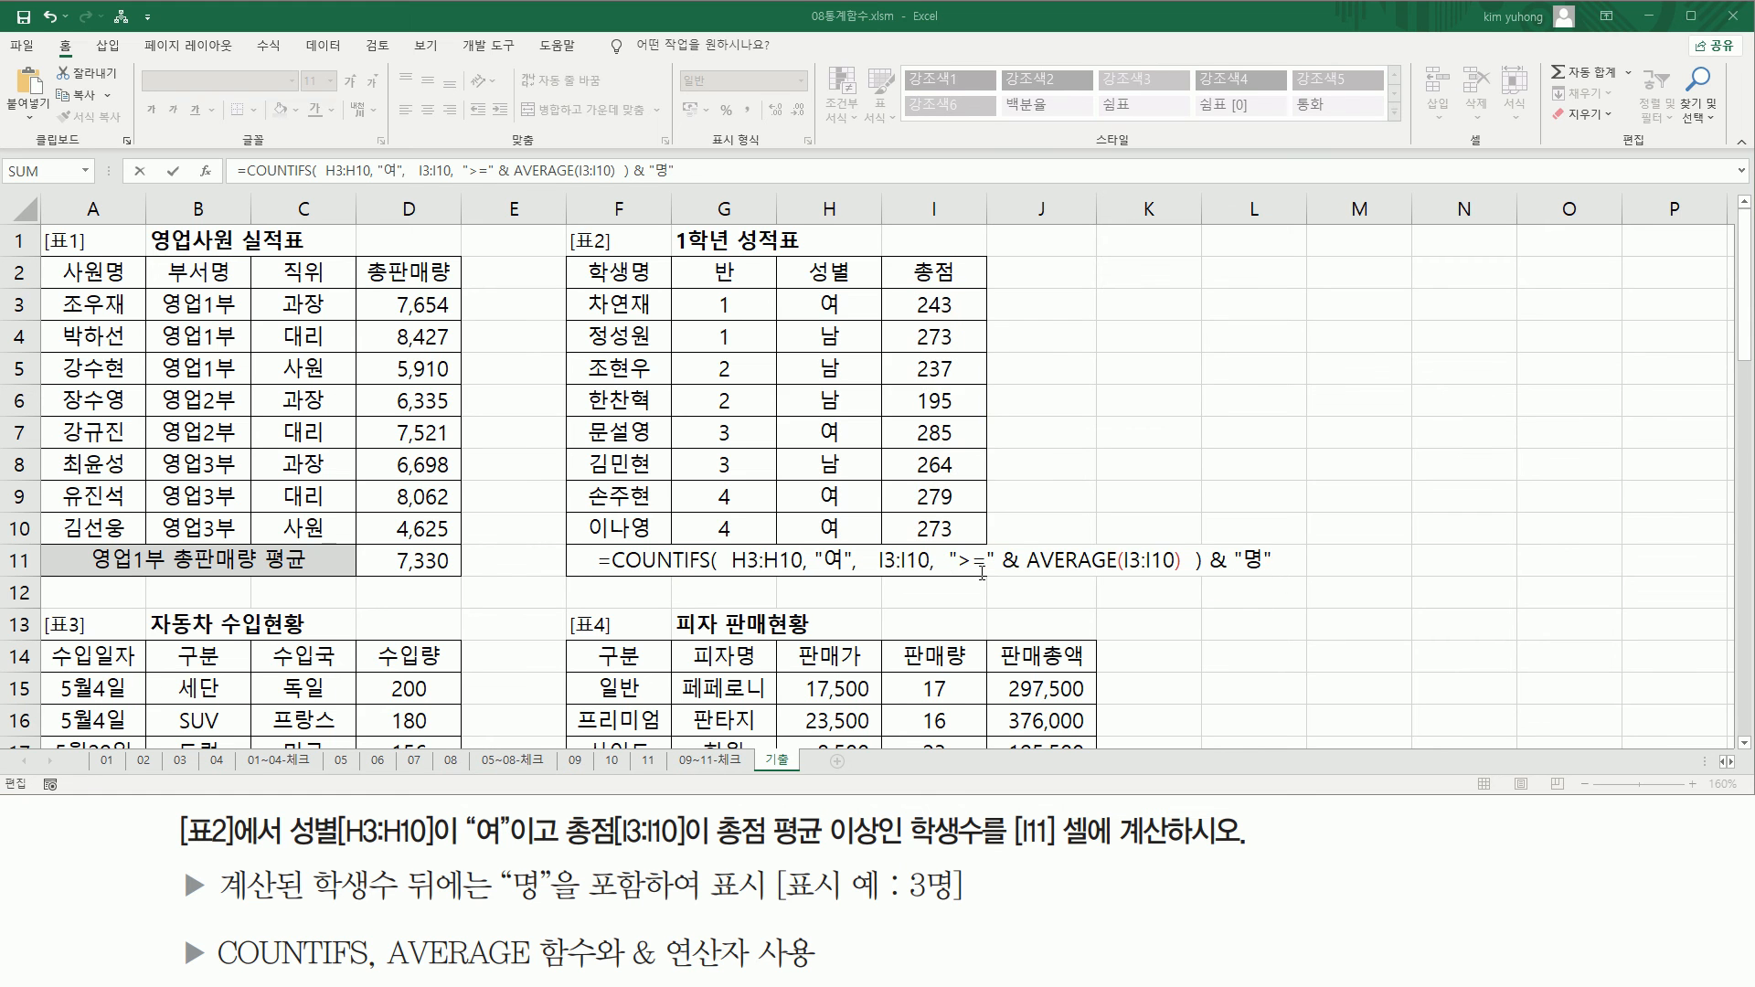
key("Return")
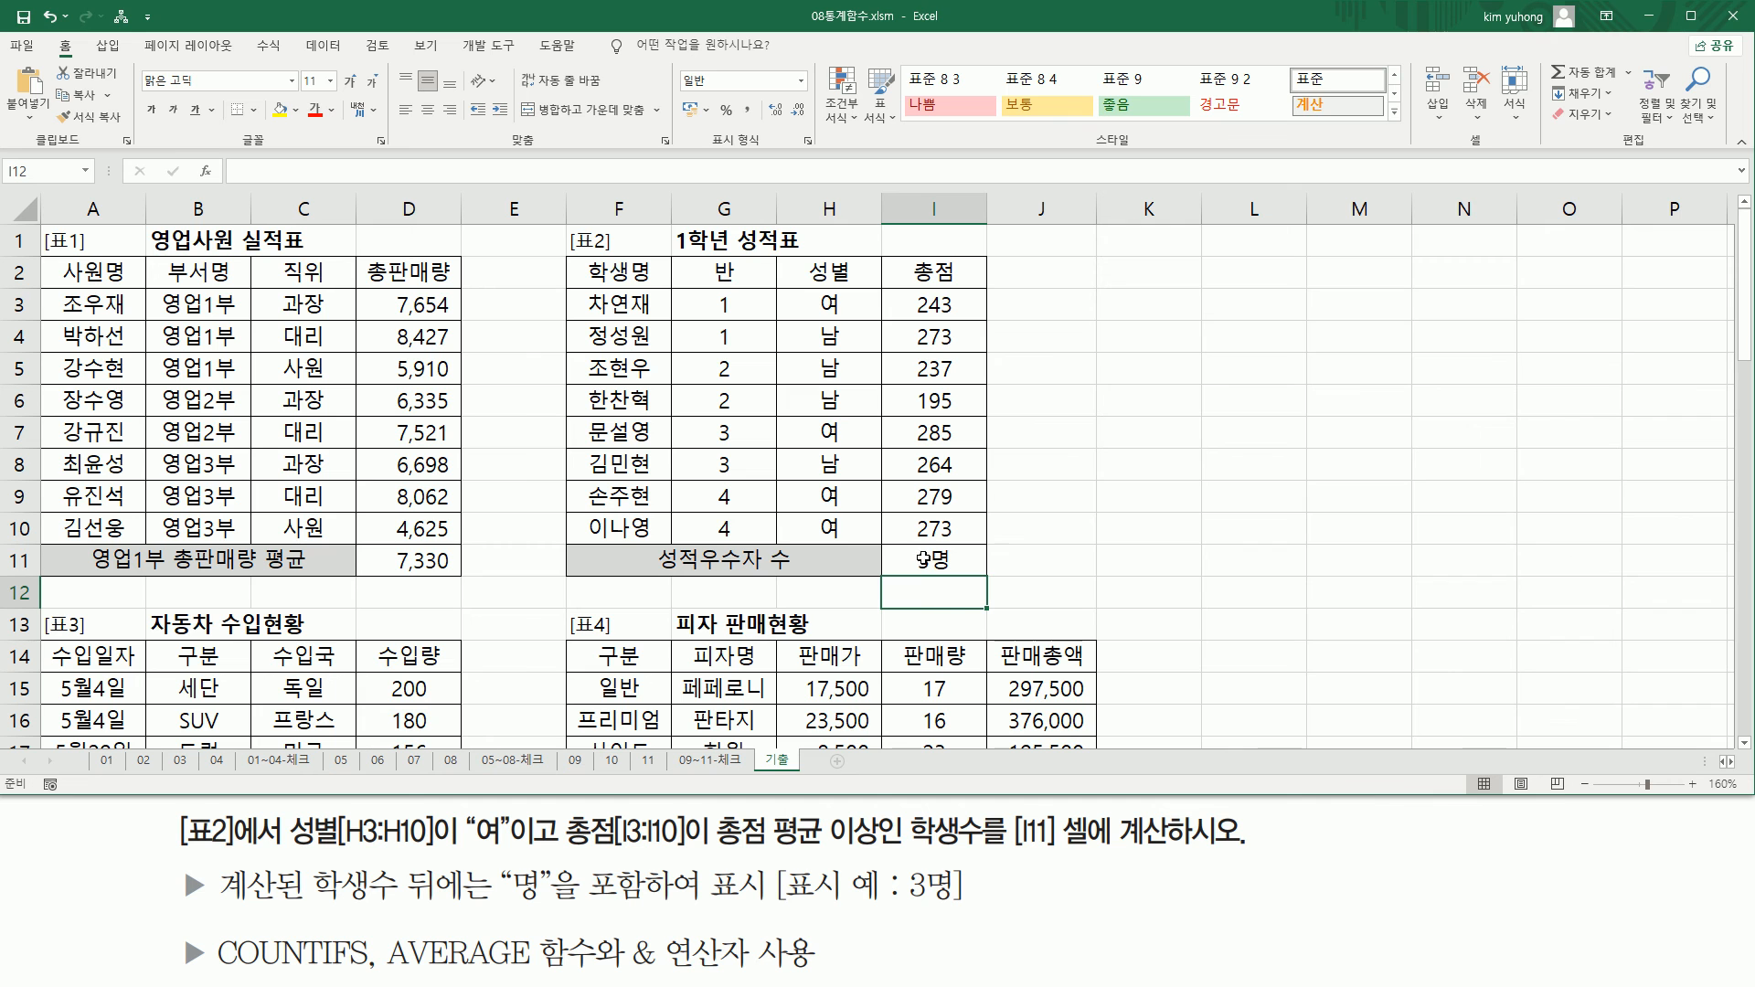
Write the formula =COUNTIFS(H3:H10, "여", I3:I10, ">=" & AVERAGE(I3:I10)) & "명" as red text in F12 beneath 표2
mouse_move(917, 549)
left_mouse_down()
mouse_move(956, 576)
mouse_move(916, 547)
left_mouse_up()
mouse_move(777, 901)
left_mouse_down()
mouse_move(955, 902)
mouse_move(914, 862)
mouse_move(907, 907)
mouse_move(955, 859)
left_mouse_up()
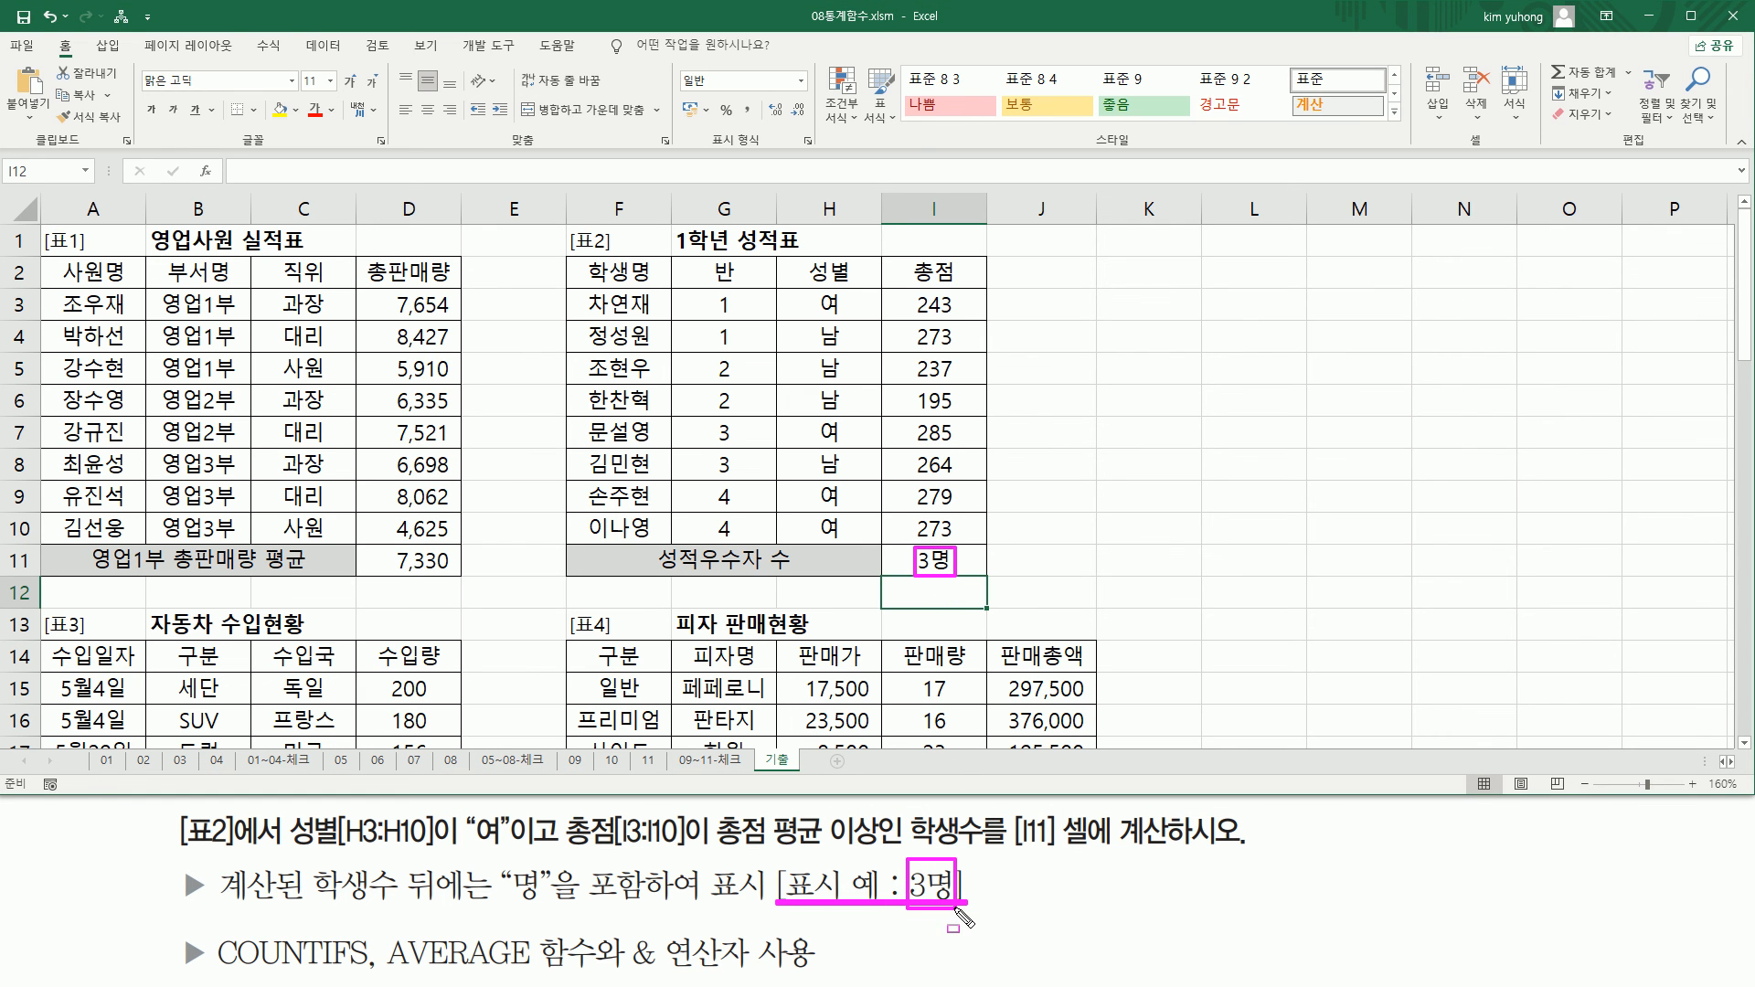
key("Escape")
left_click(612, 592)
type("=COUNTIFS( H3:H10, \"여\", I3:I10, \">=\" & AVERAGE(I3:I10) ) & \"명\"")
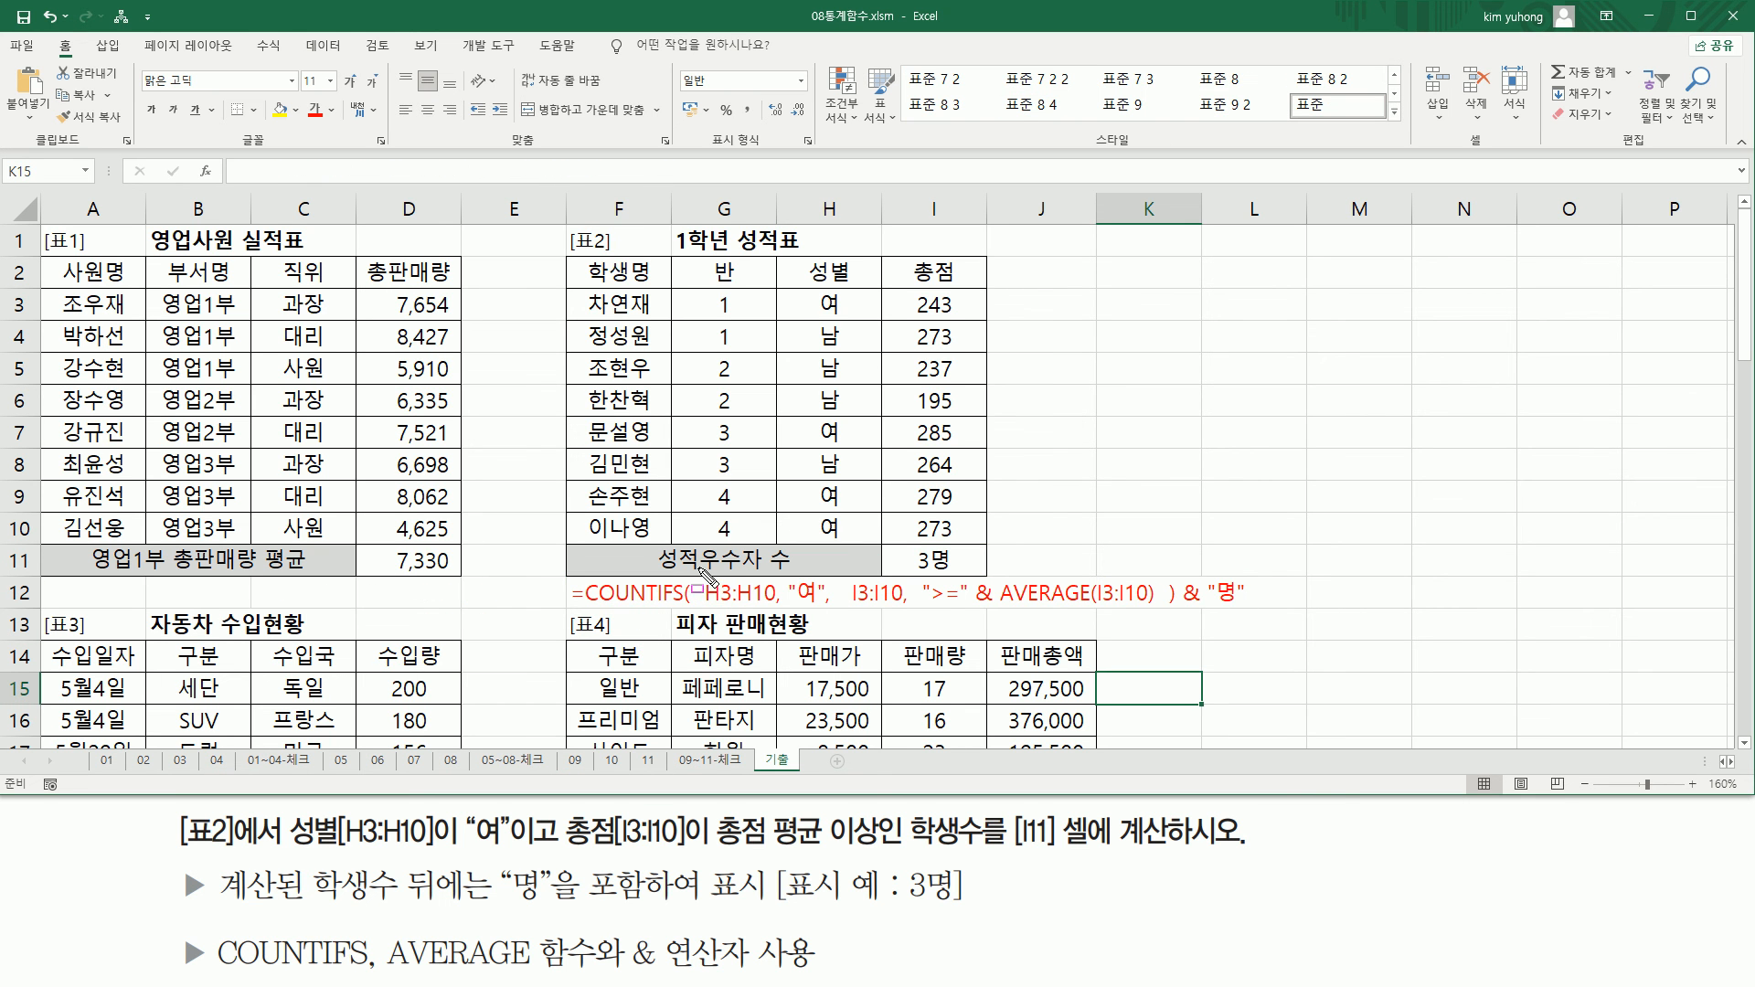
Review the formula text in F12, marking its two range-and-criterion pairs and the appended "명", and clear the marks
mouse_move(697, 585)
left_mouse_down()
mouse_move(729, 612)
mouse_move(836, 629)
left_mouse_up()
mouse_move(843, 563)
left_mouse_down()
mouse_move(891, 622)
mouse_move(1166, 631)
left_mouse_up()
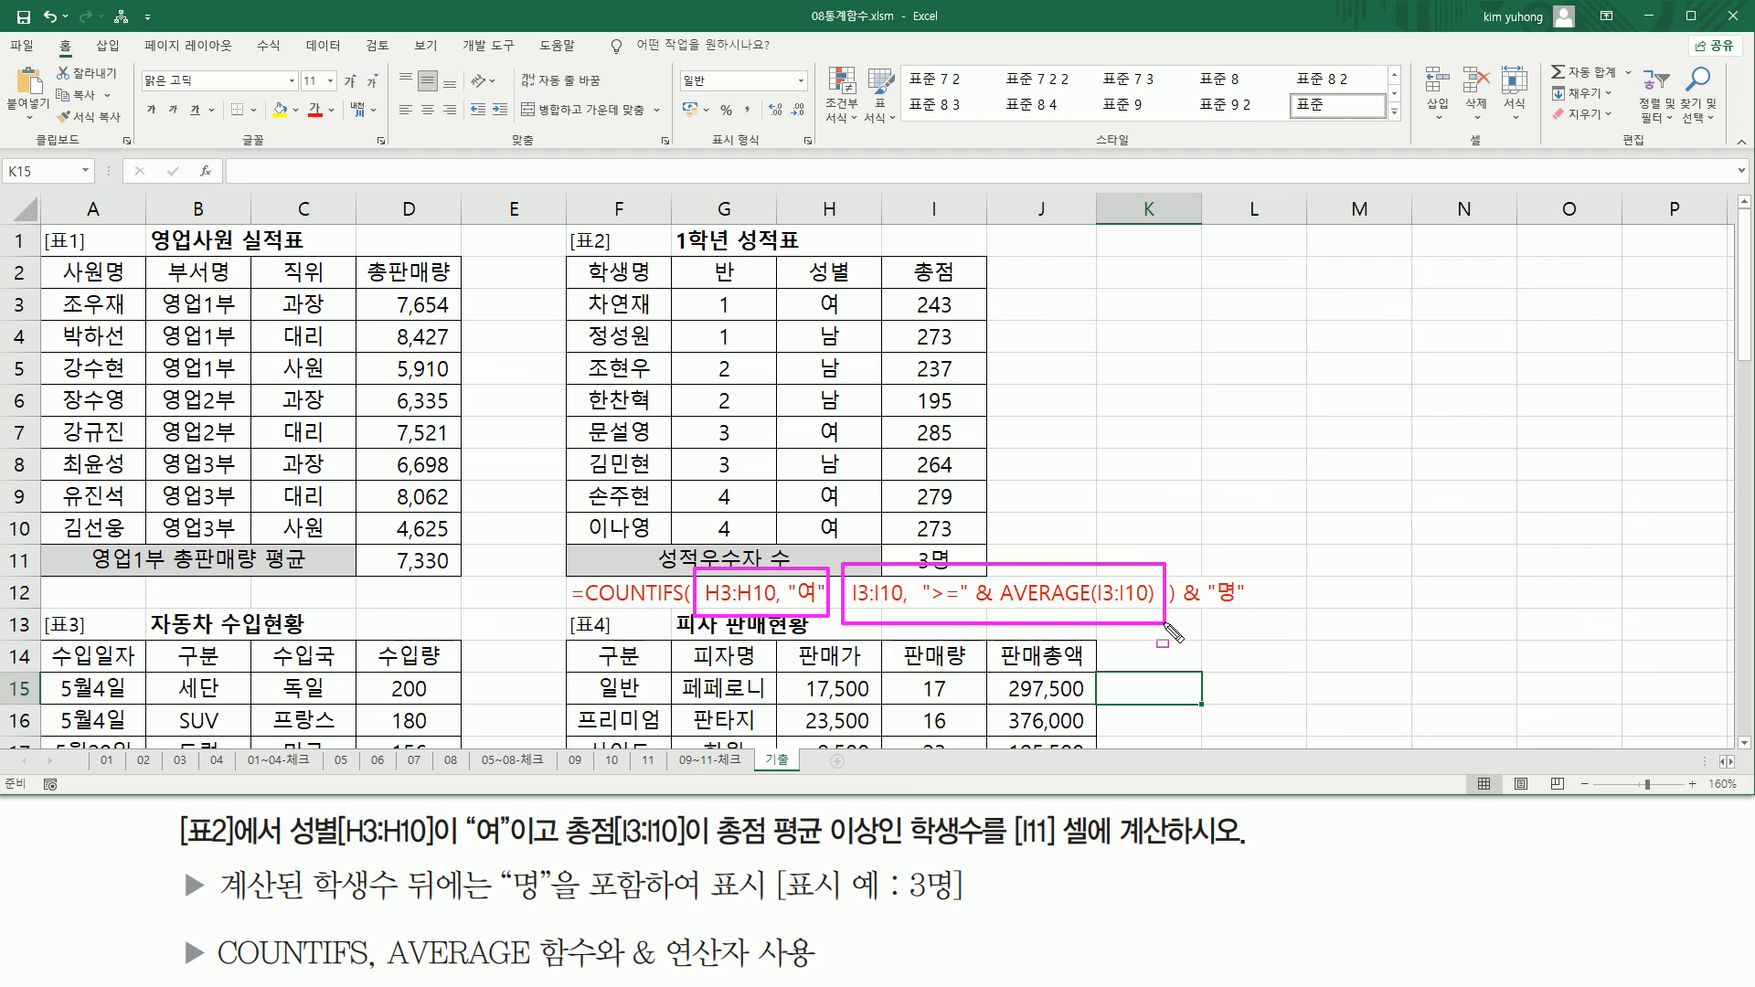
left_click_drag(707, 602, 813, 602)
left_click_drag(852, 602, 903, 602)
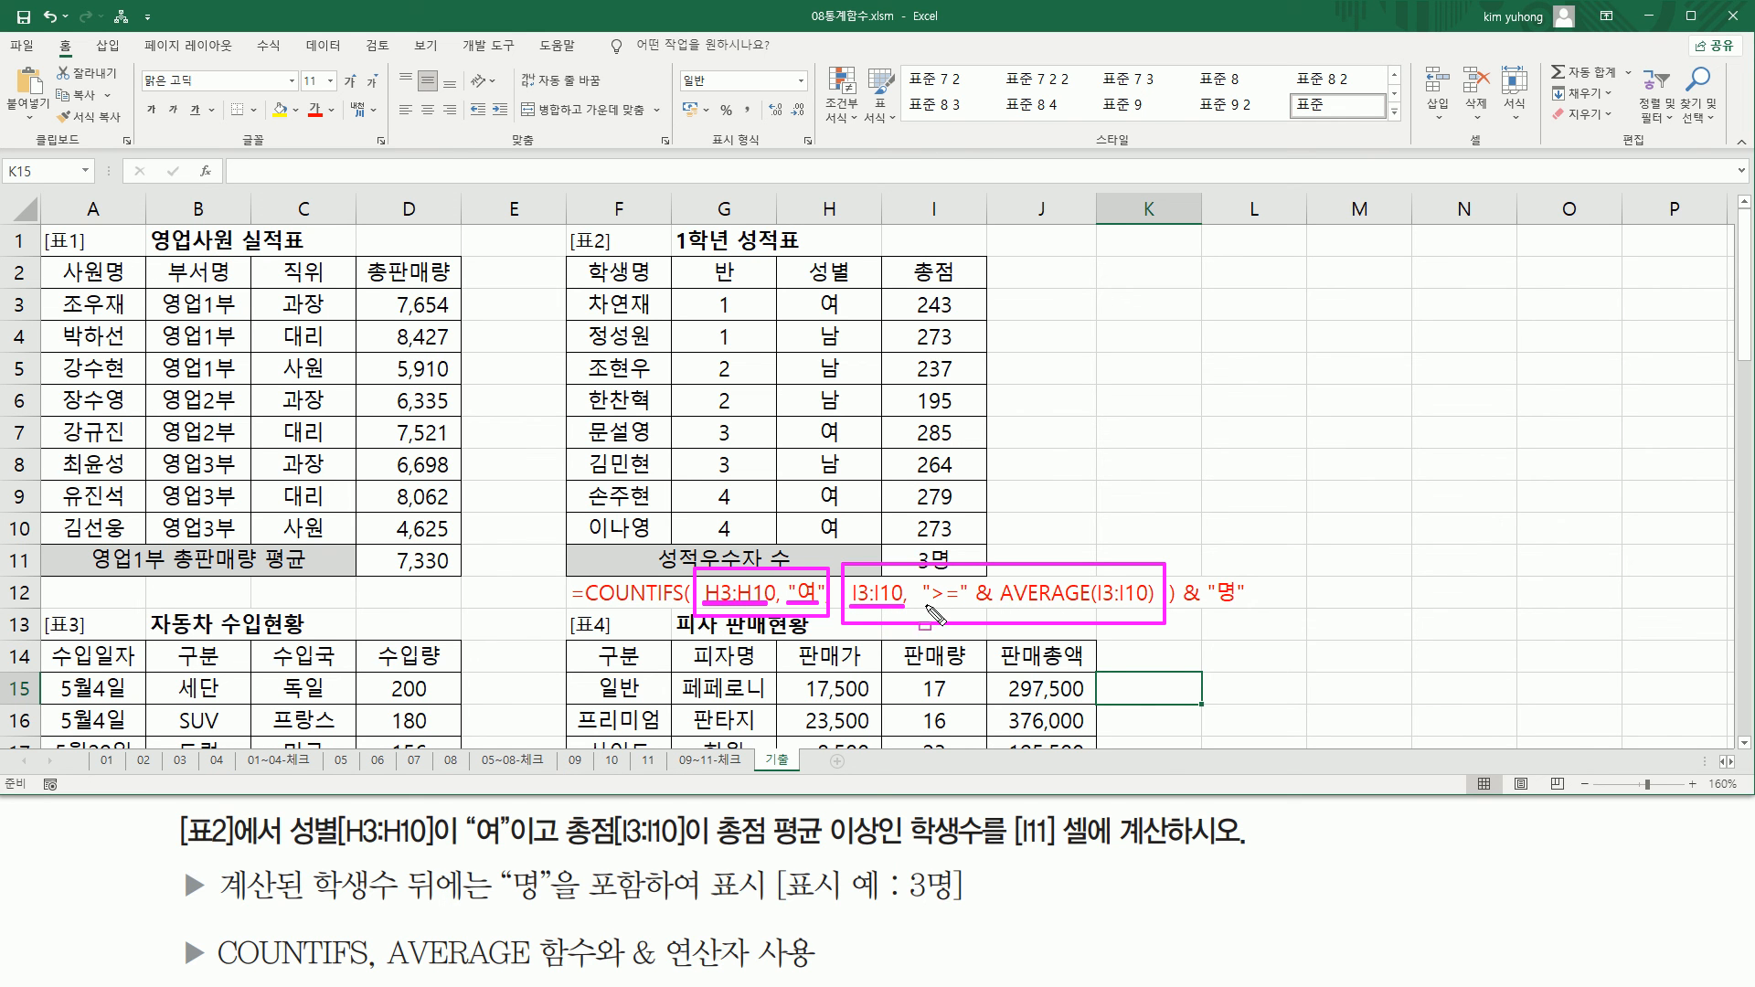
left_click_drag(920, 607, 1150, 610)
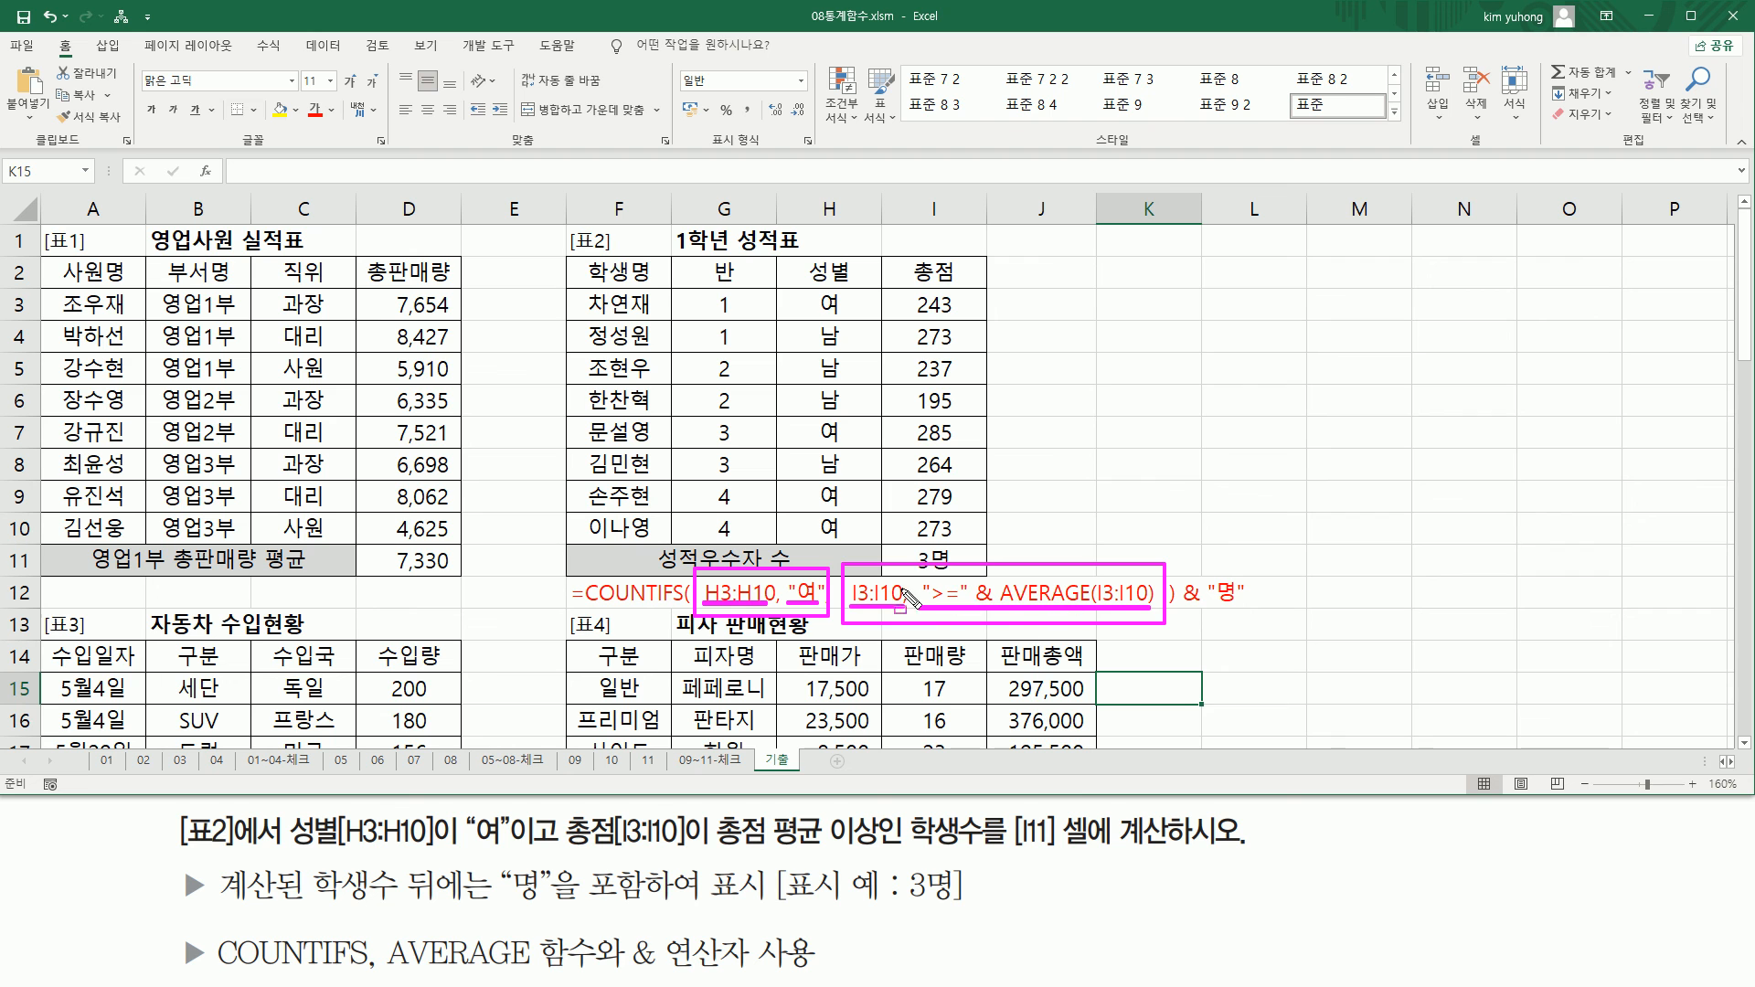
left_click_drag(1183, 604, 1239, 605)
key("Escape")
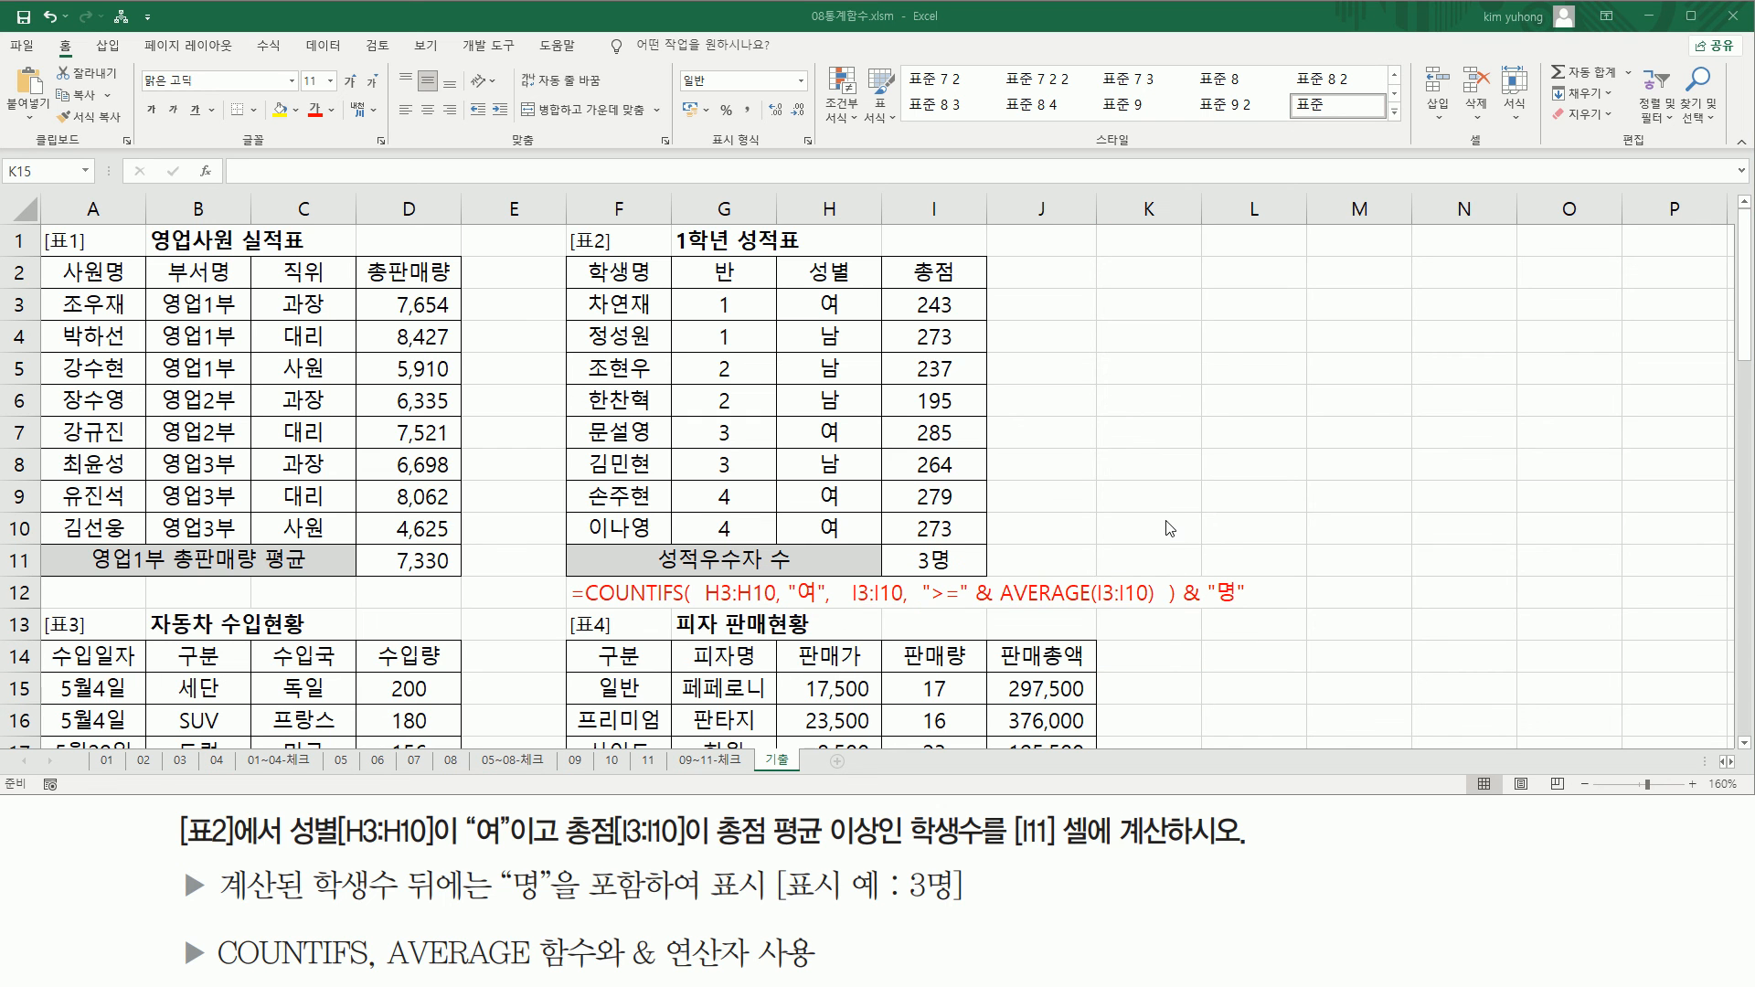